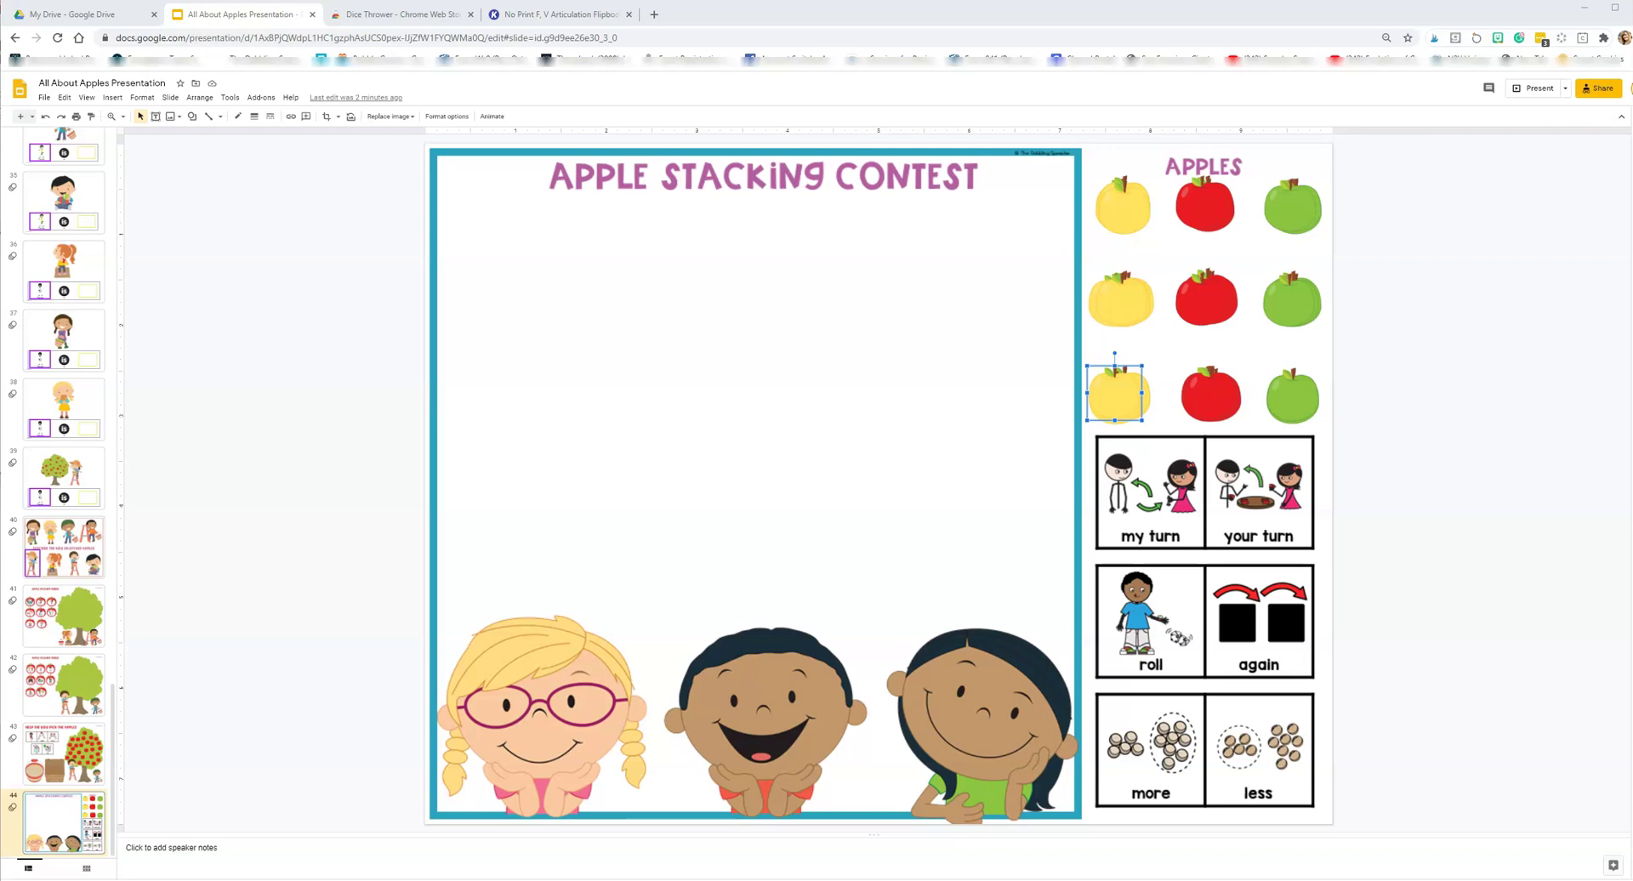
Step: Add the Dice Thrower extension to Chrome from its Web Store page and dismiss the confirmation
click(609, 16)
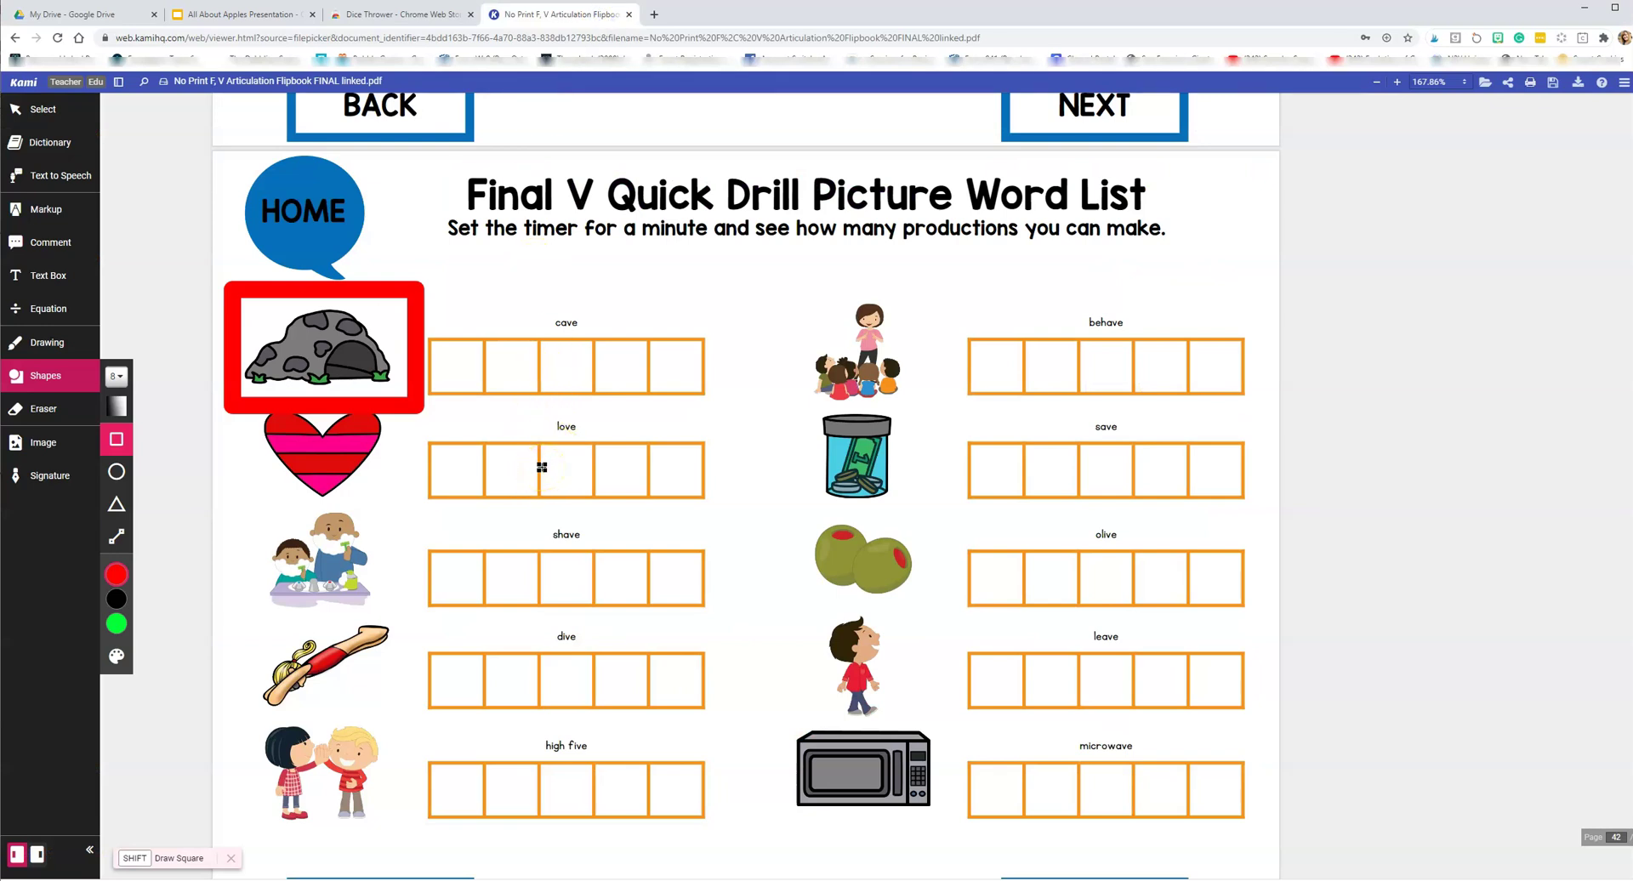
click(220, 19)
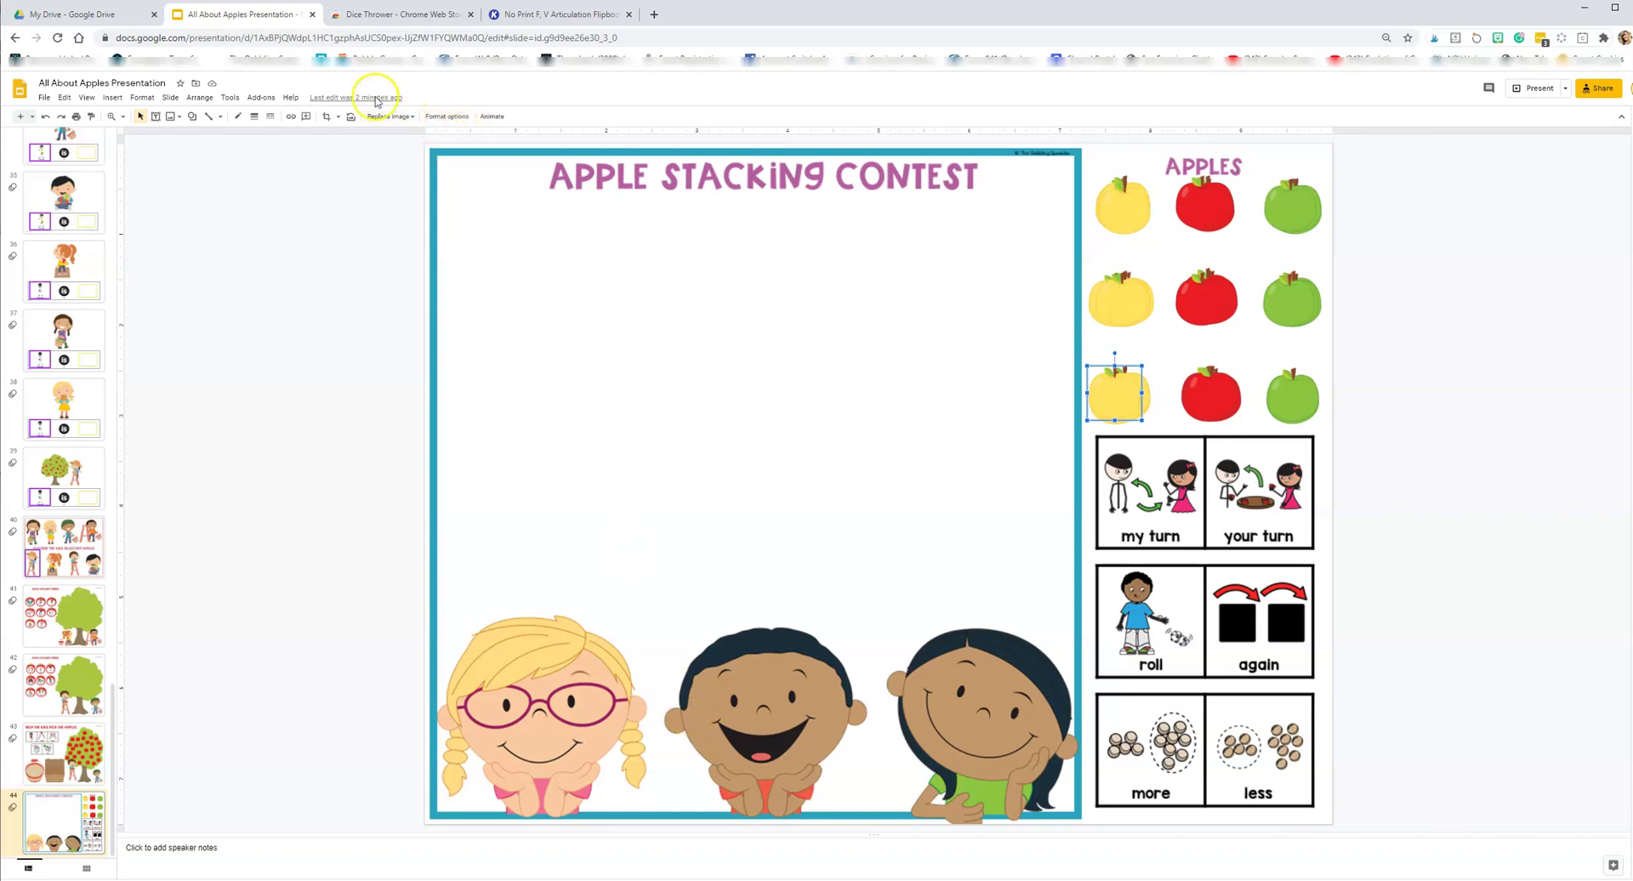
click(390, 23)
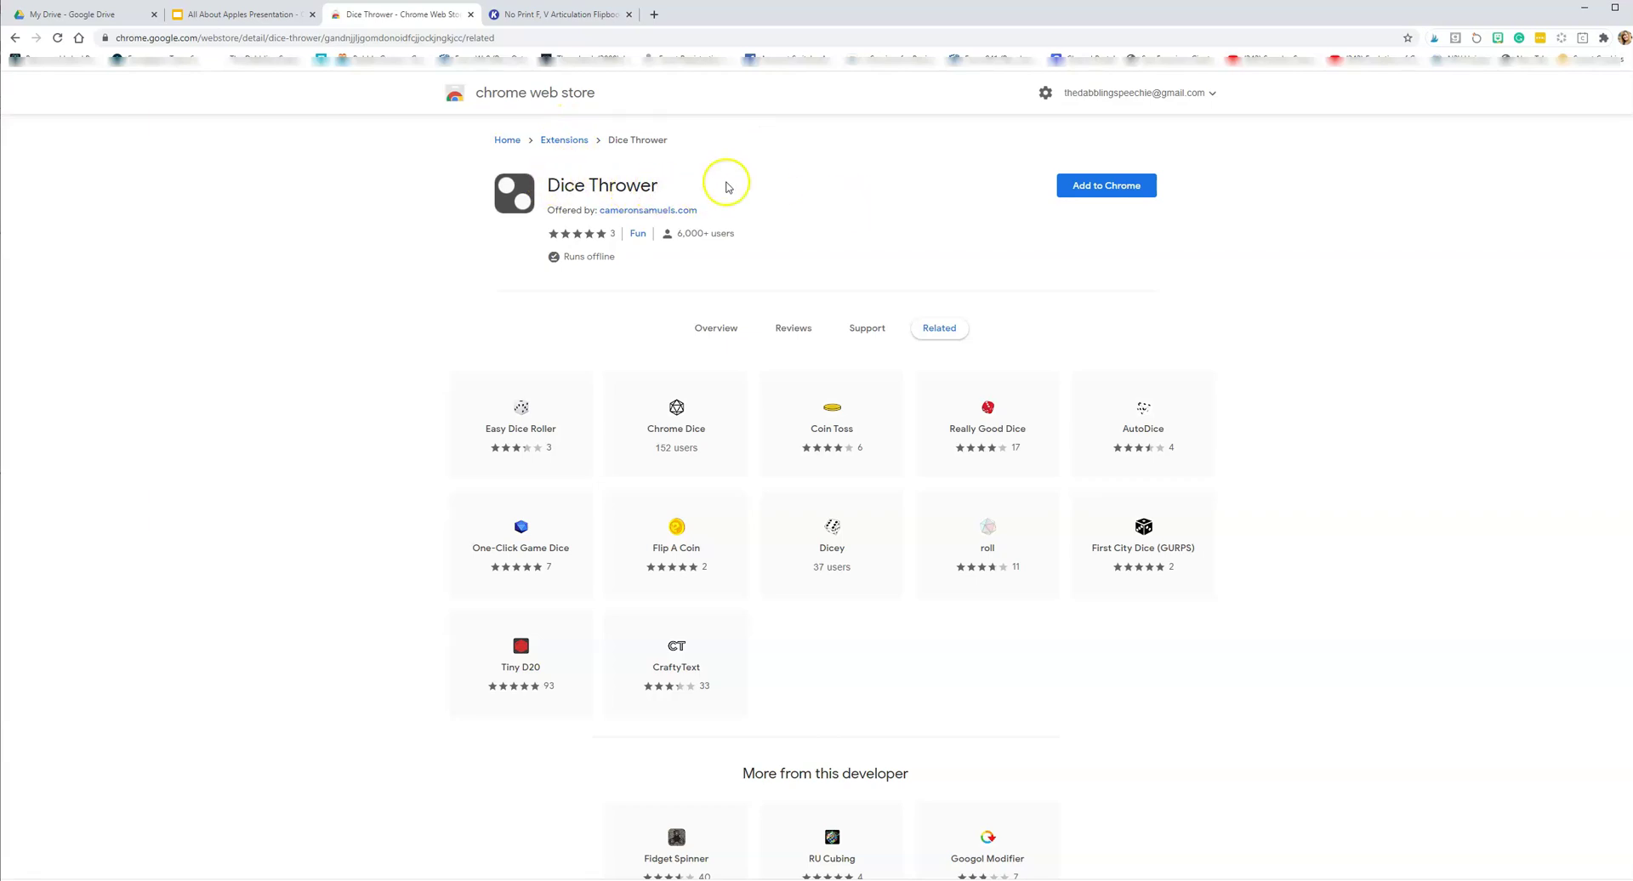
click(1121, 198)
click(848, 105)
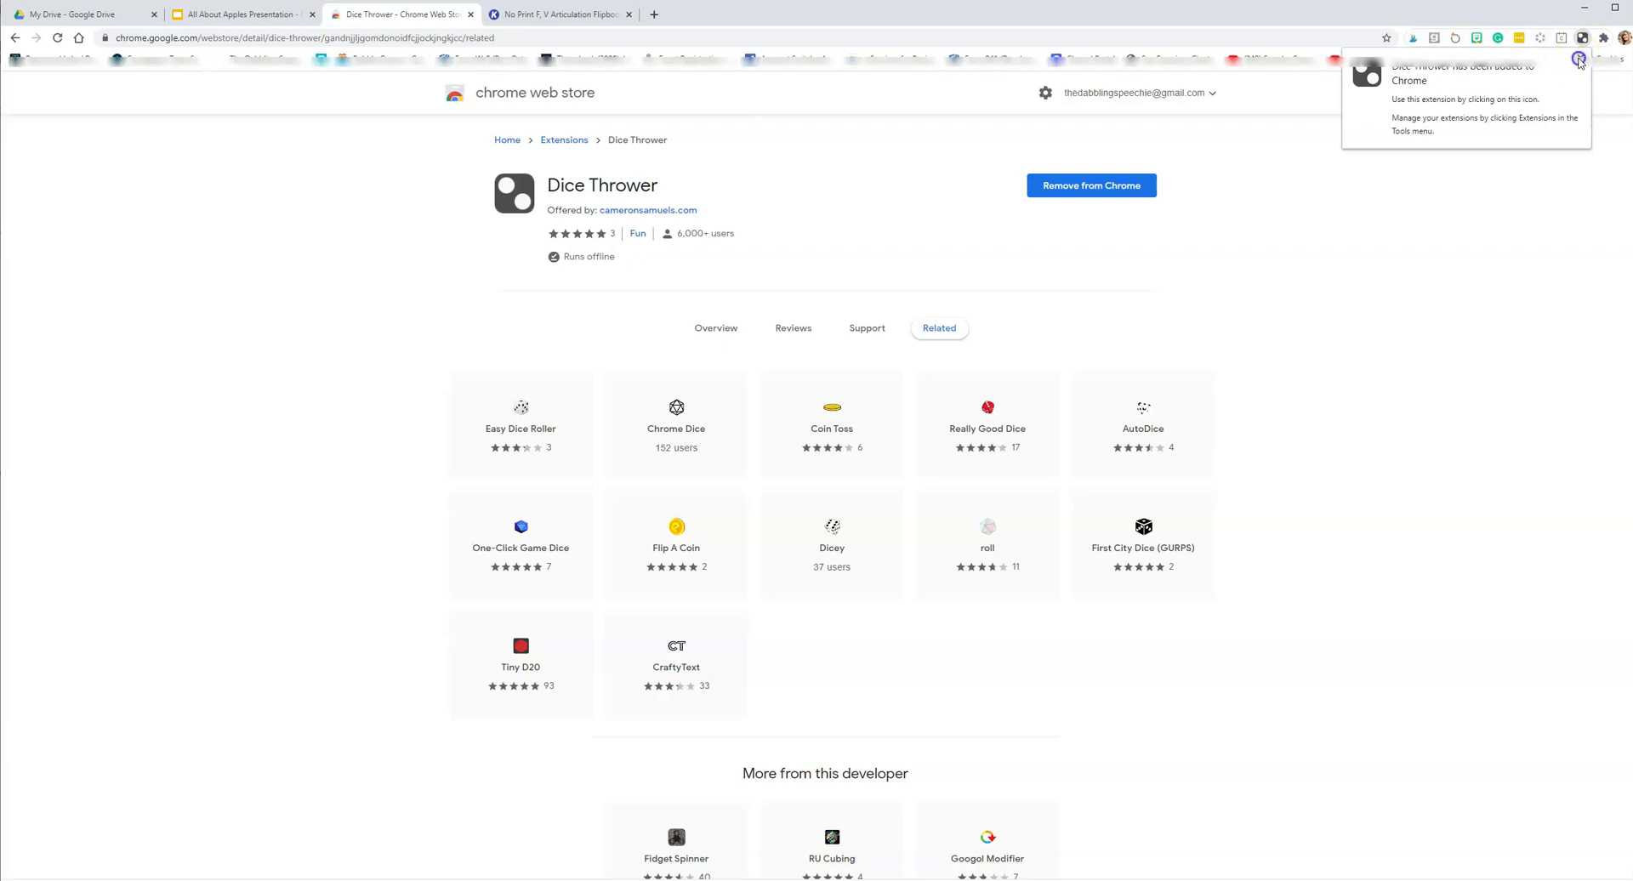
click(1579, 62)
Step: Back in the apple stacking presentation, pin Dice Thrower to Chrome's toolbar
click(272, 14)
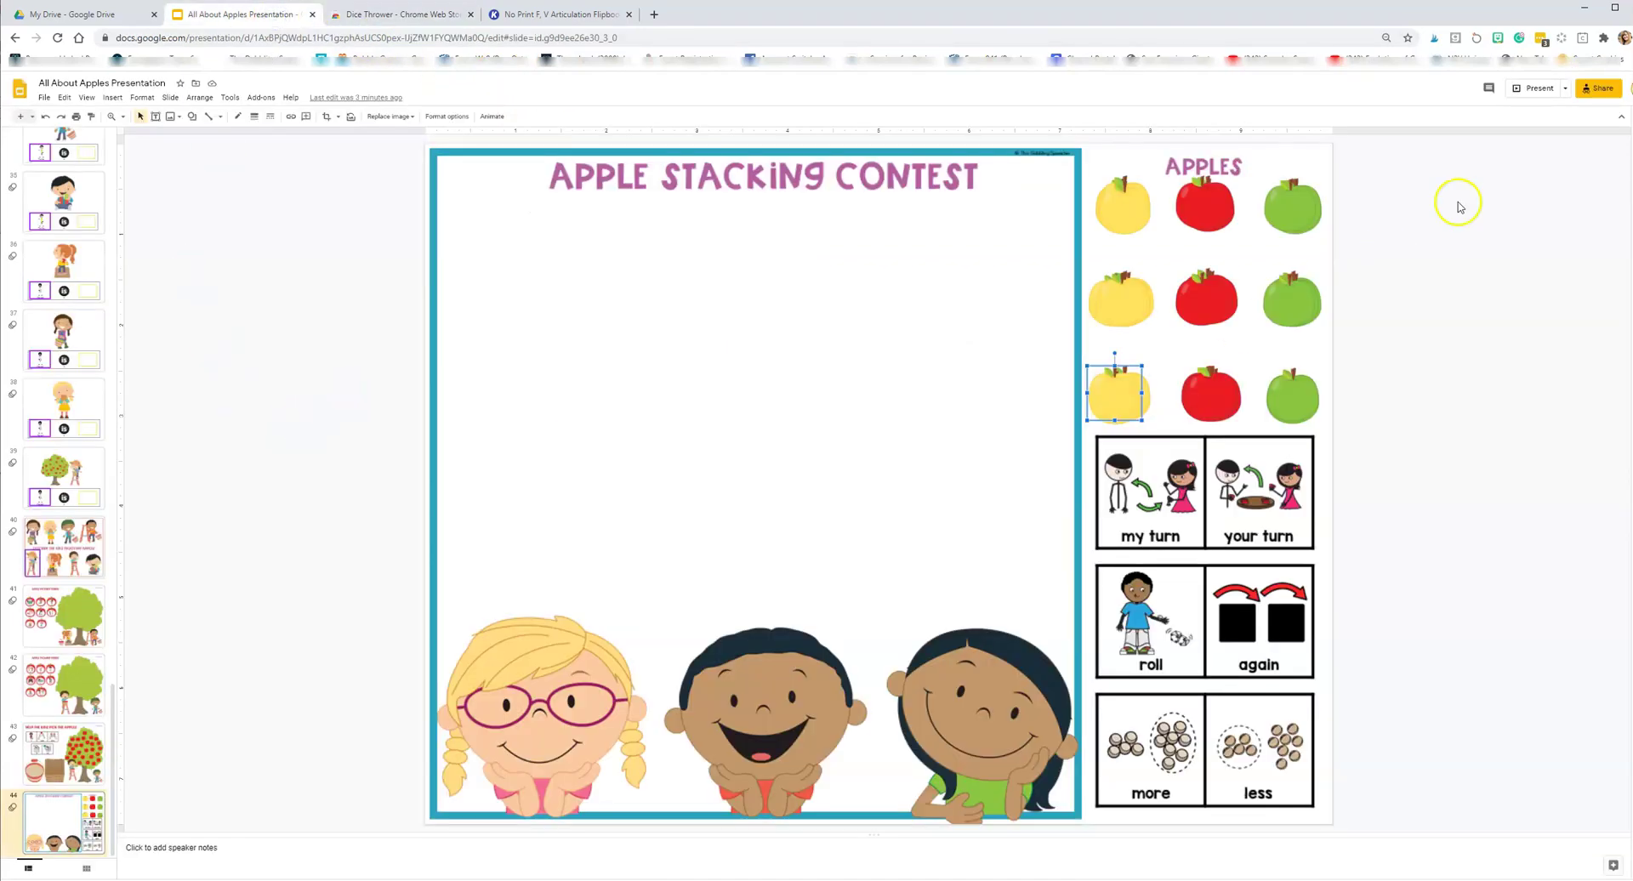
click(1603, 40)
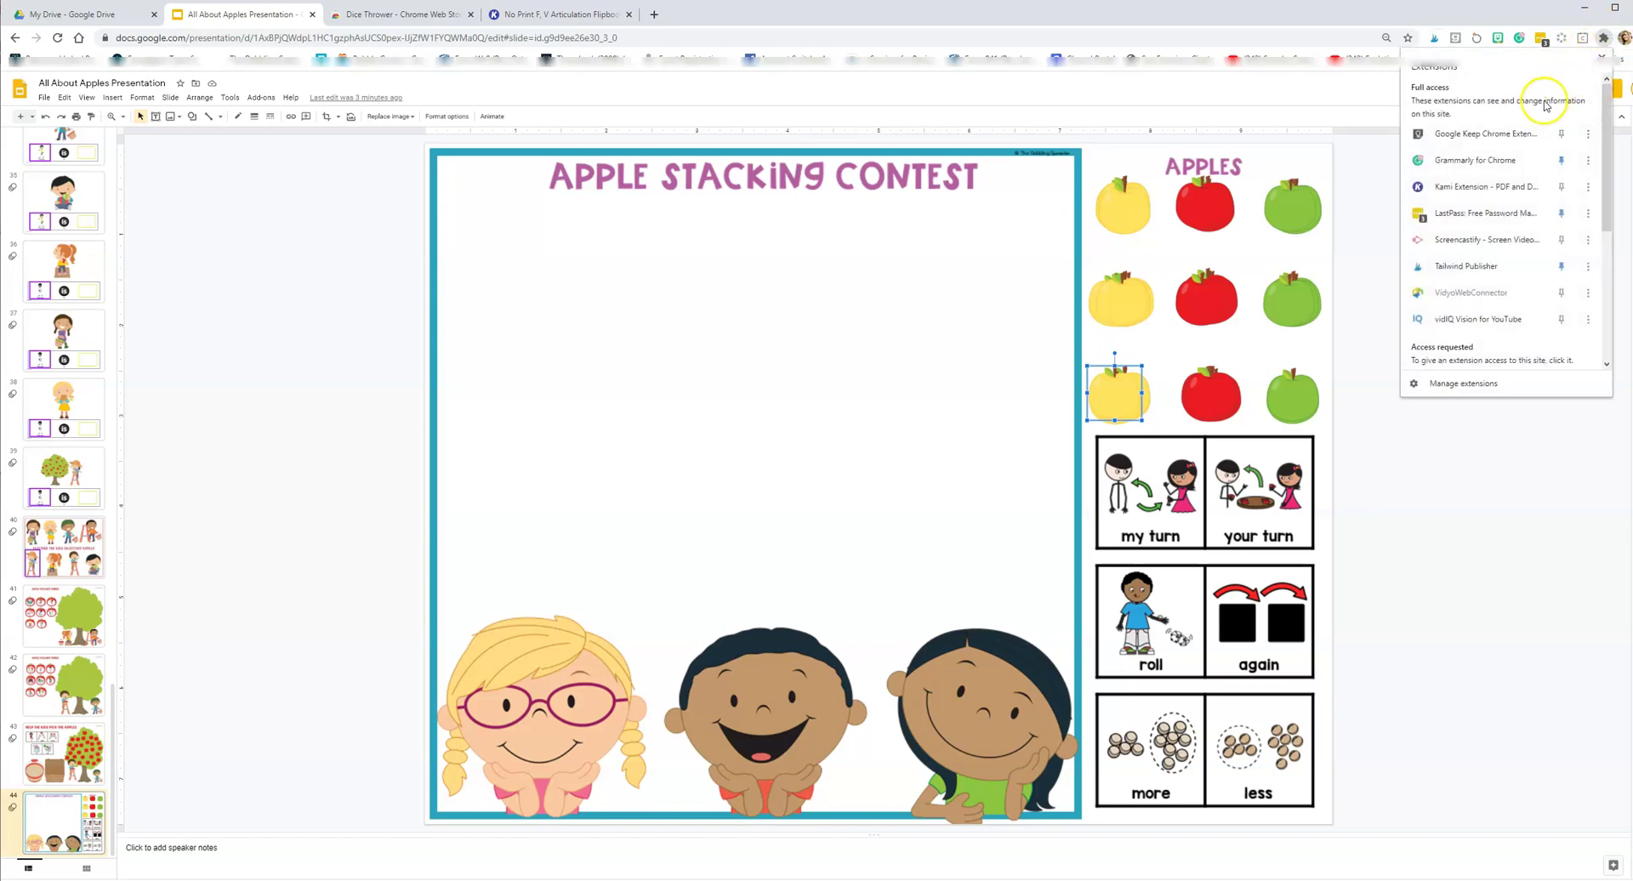
scroll(1497, 194, down, 1)
scroll(1503, 189, down, 2)
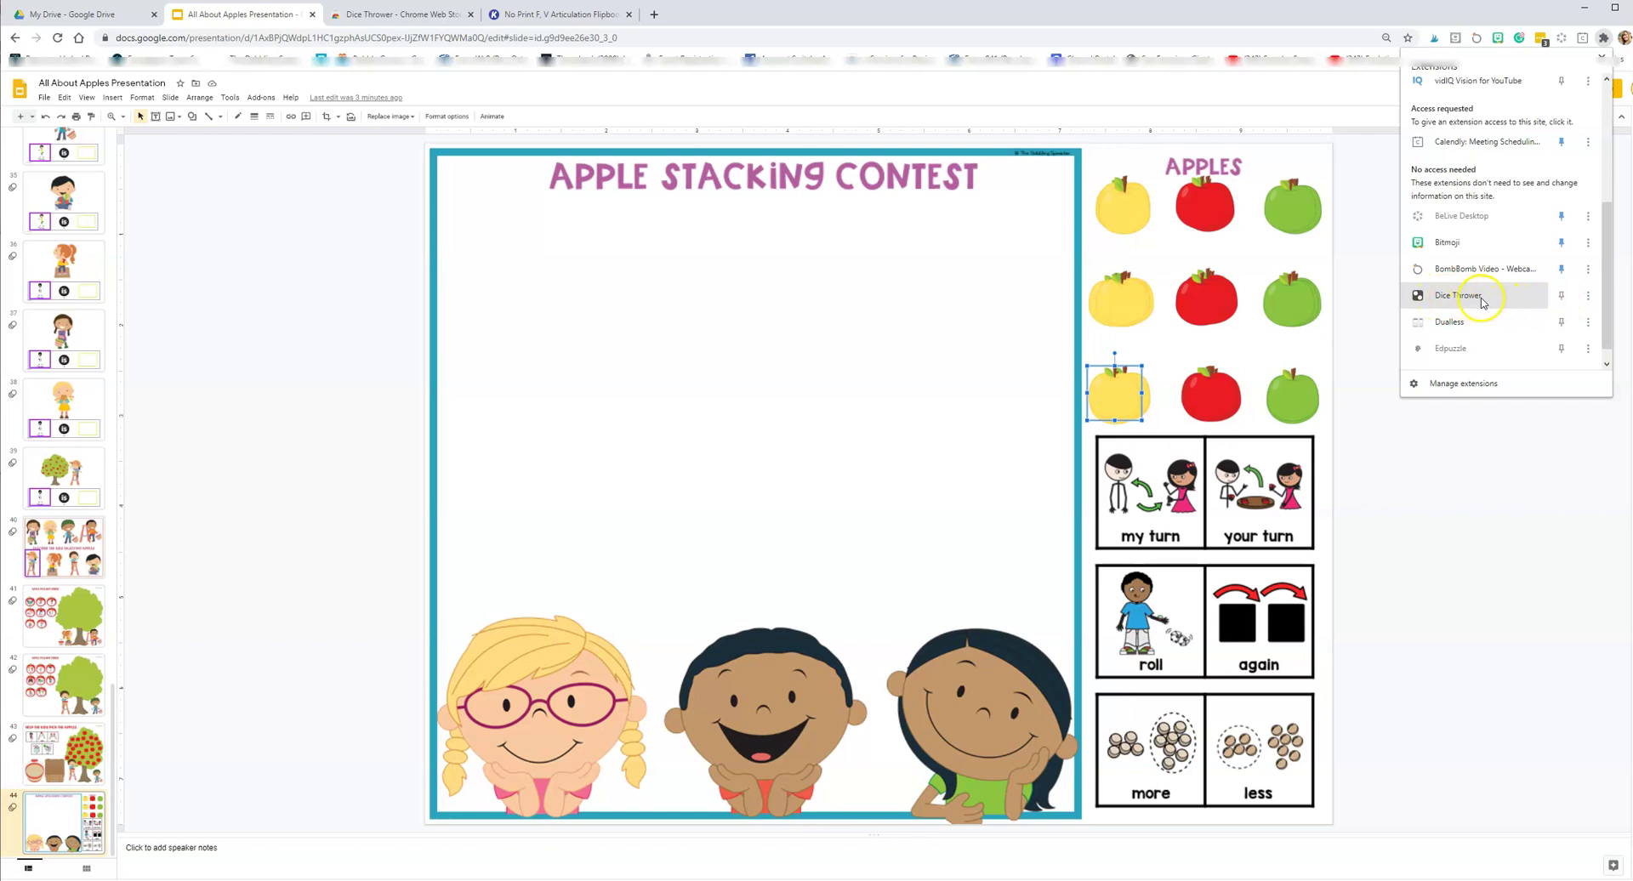
click(1562, 298)
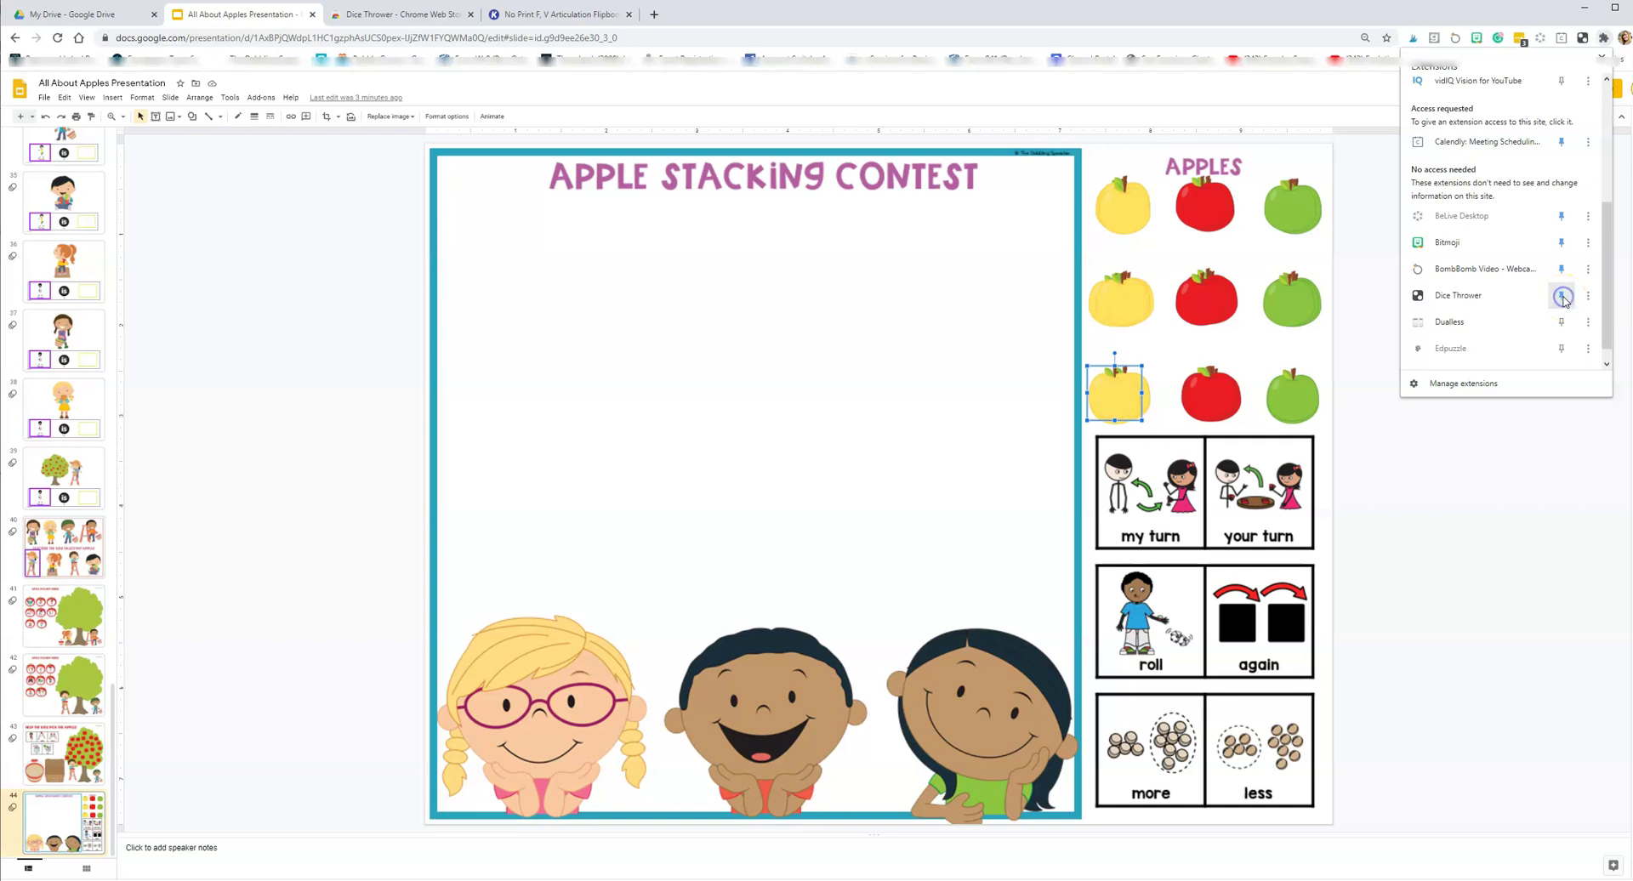
click(1602, 63)
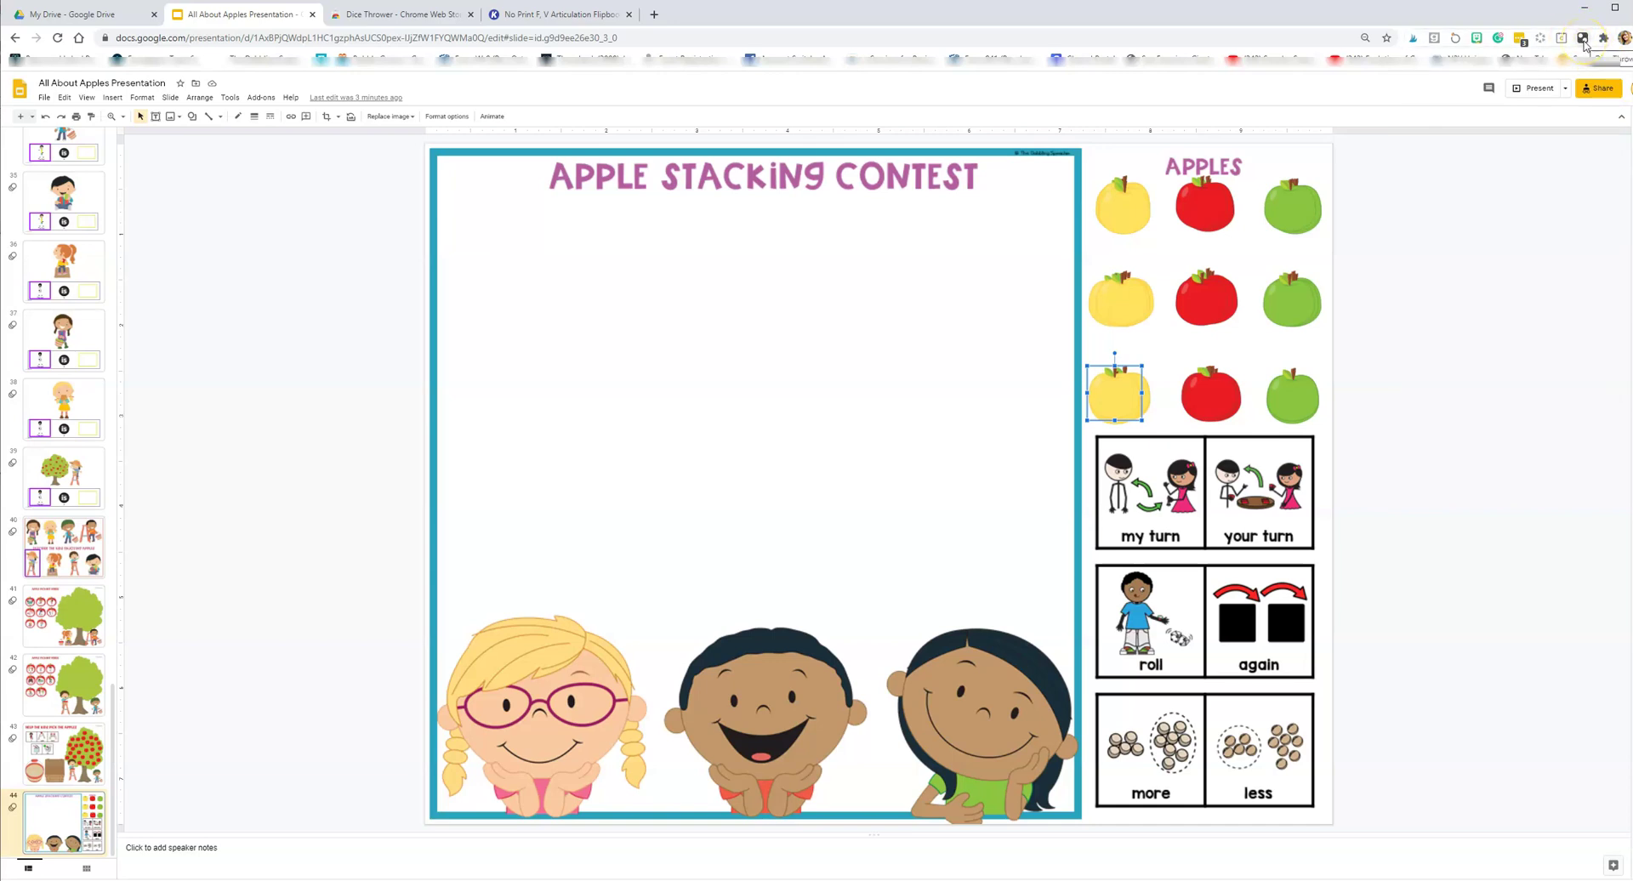
Step: Roll a one with Dice Thrower and select the bottom yellow apple
click(1581, 38)
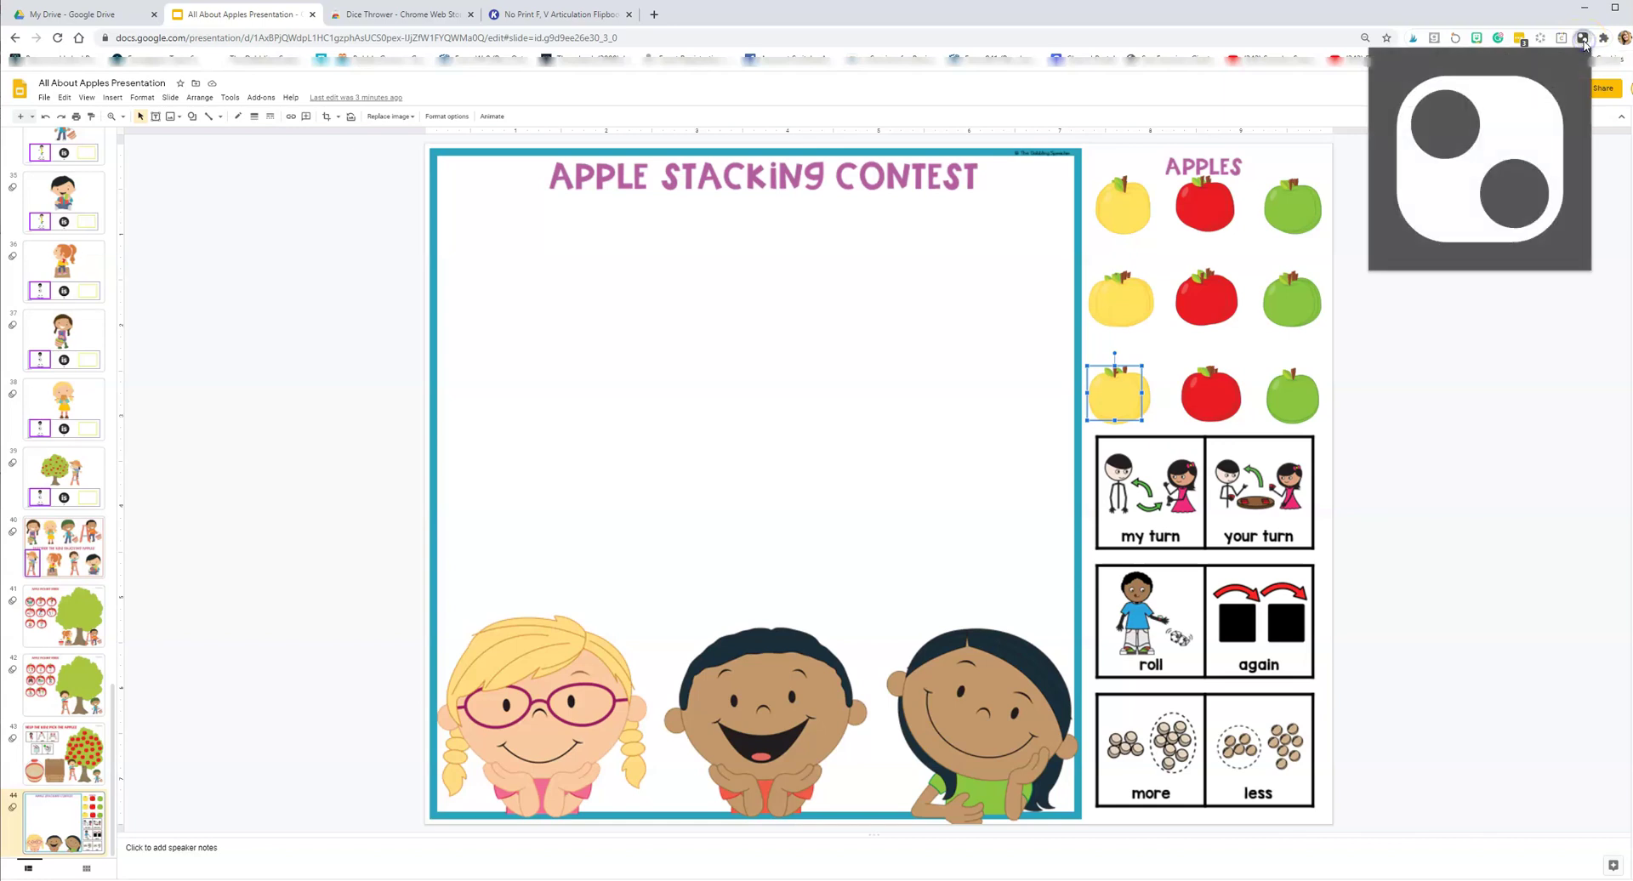
click(1523, 102)
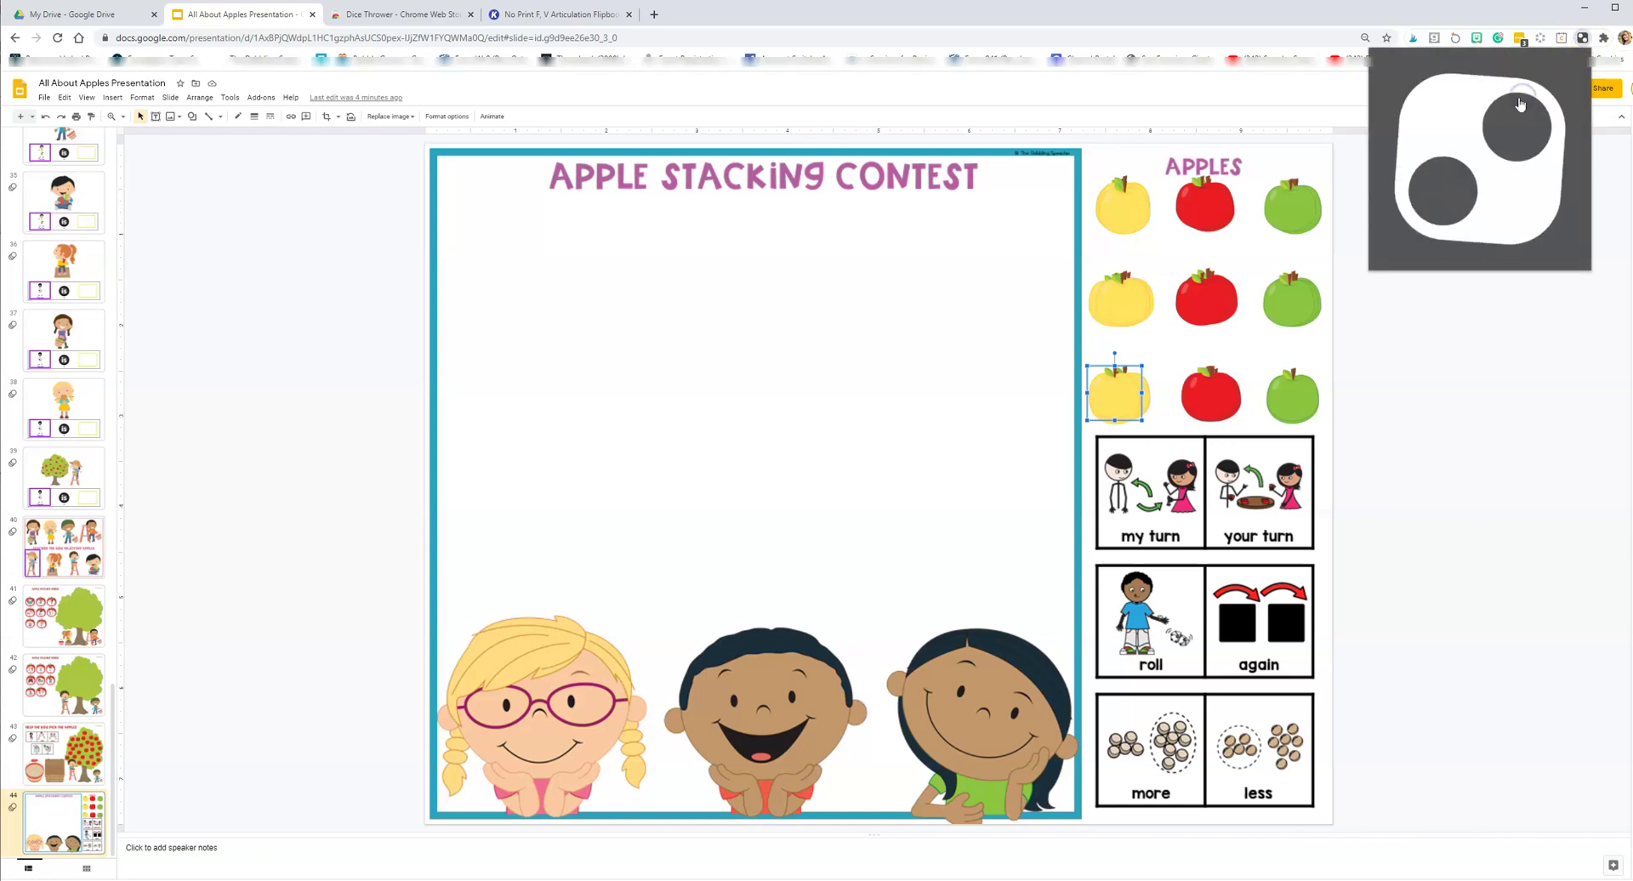
click(1126, 405)
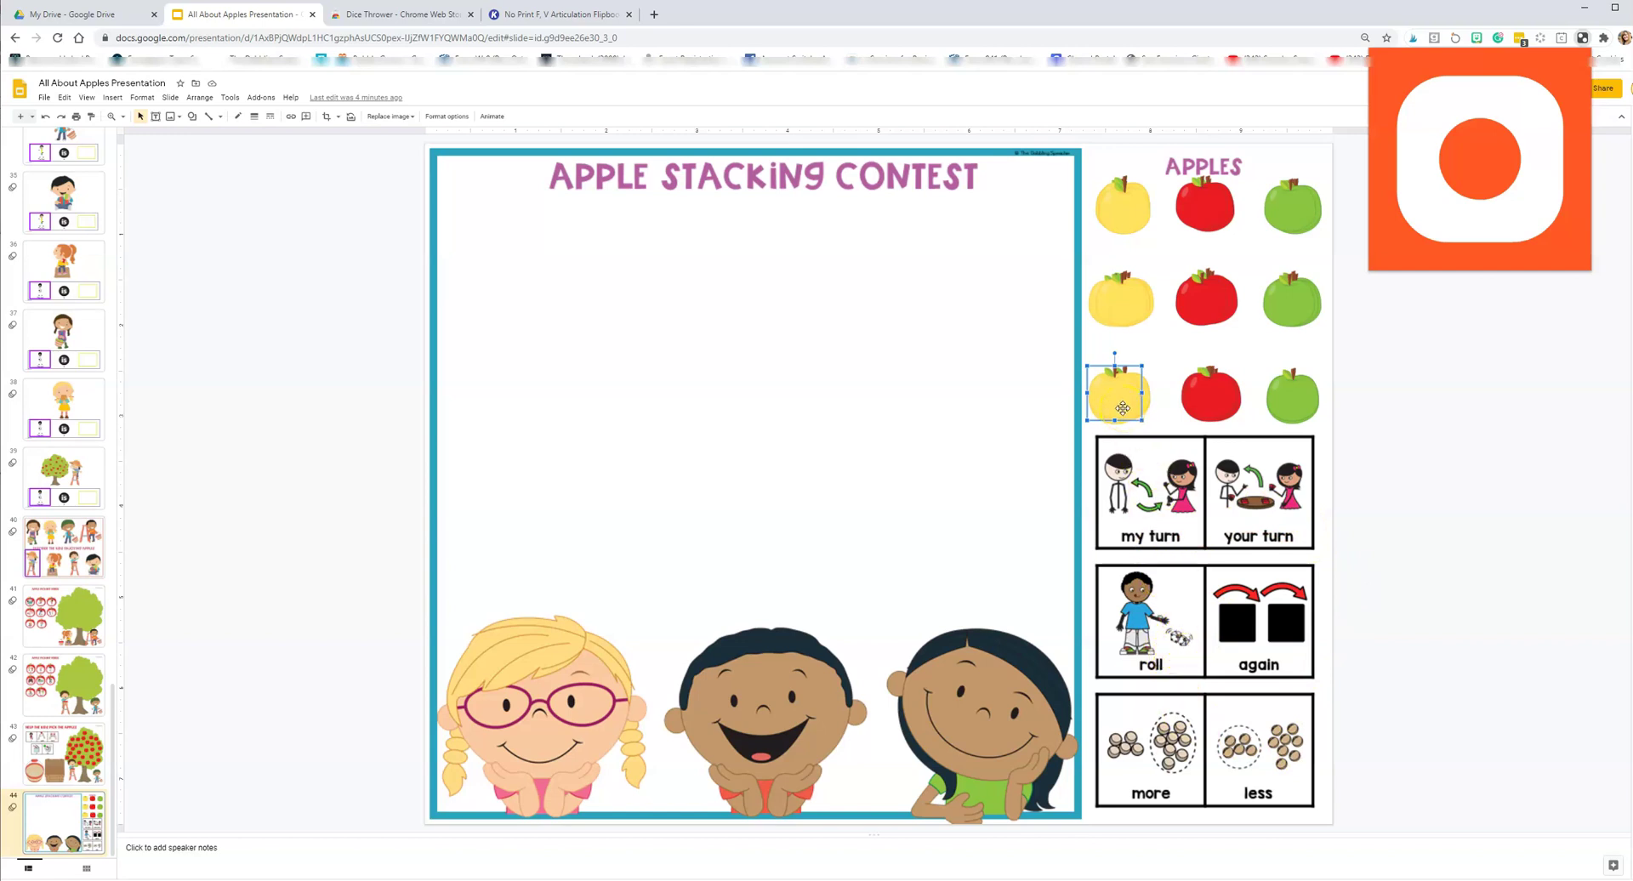
Step: Put one yellow apple on the right child, roll again, and stack green apples on the middle child
drag(1120, 406, 989, 617)
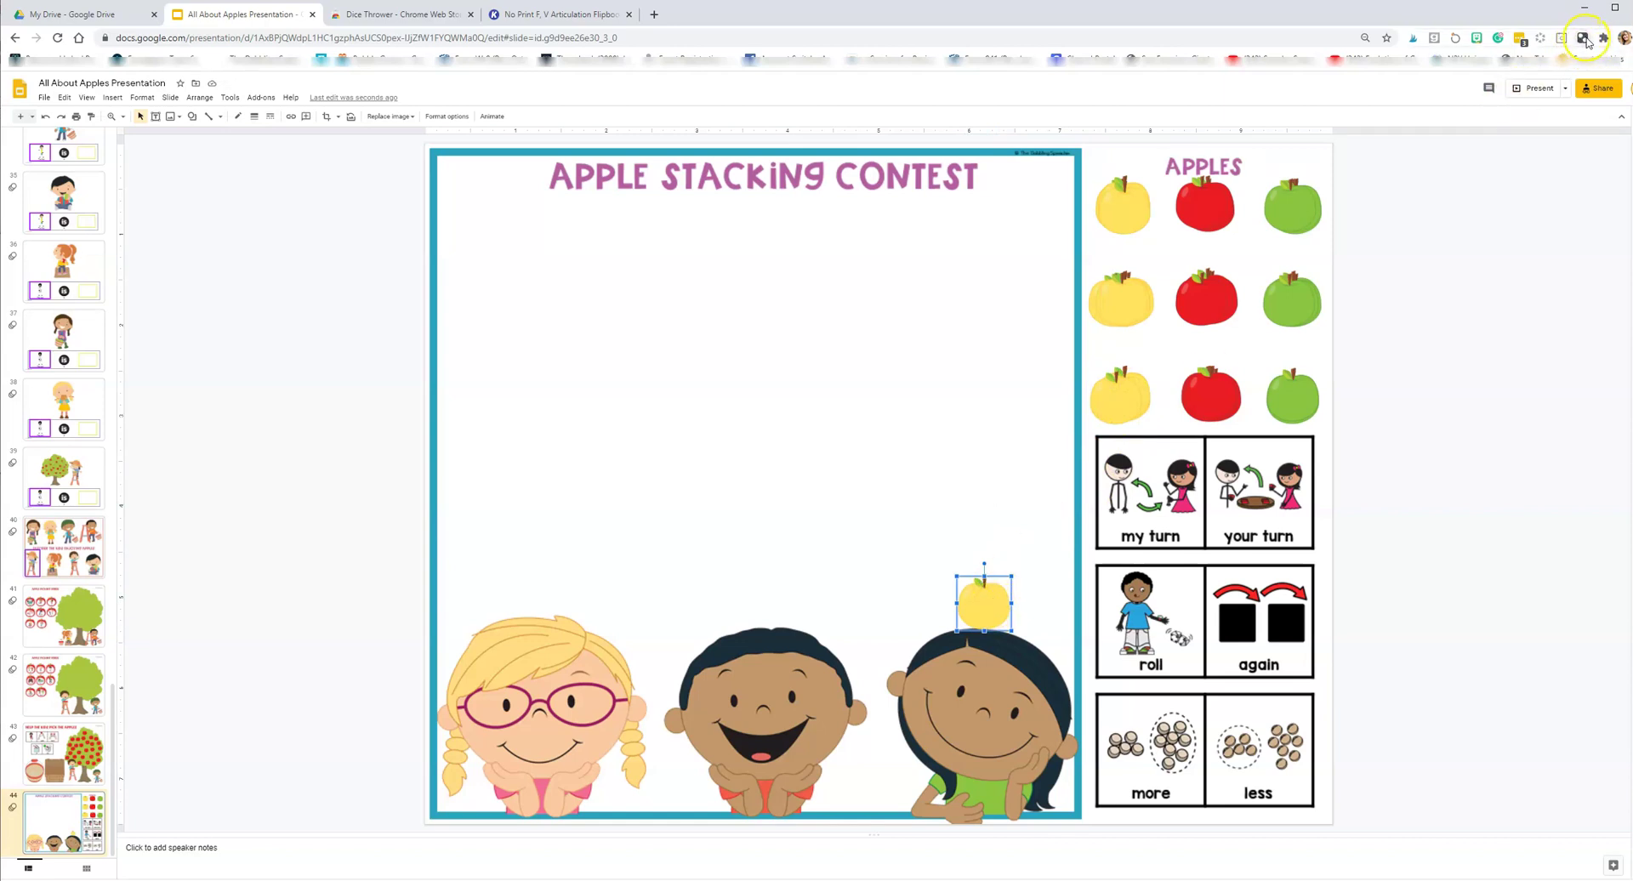
click(1583, 38)
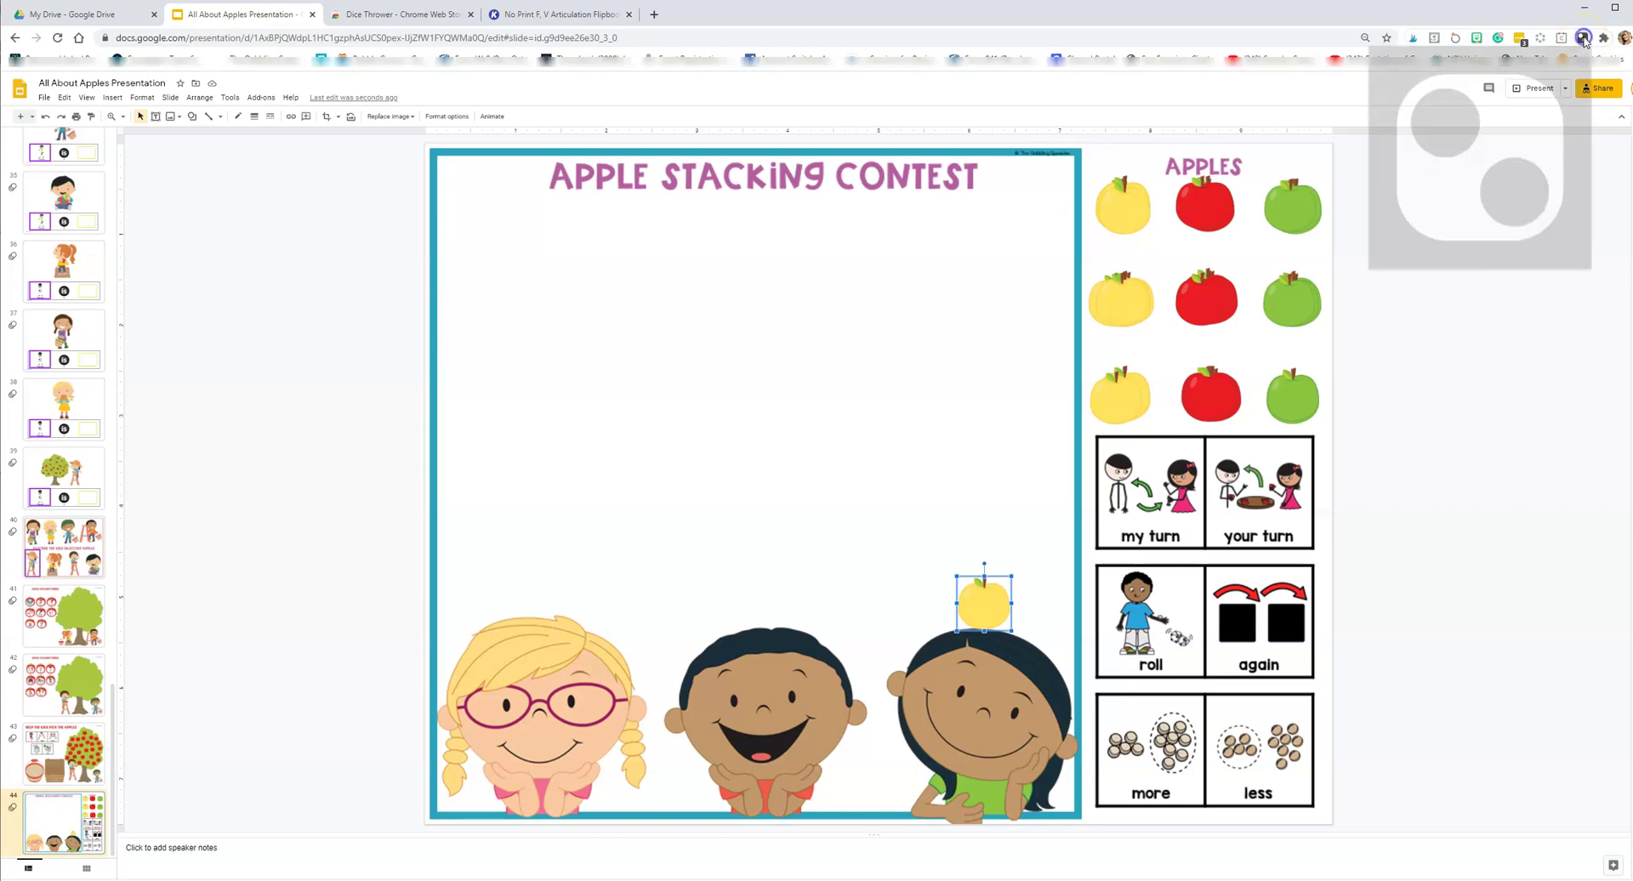
click(1487, 145)
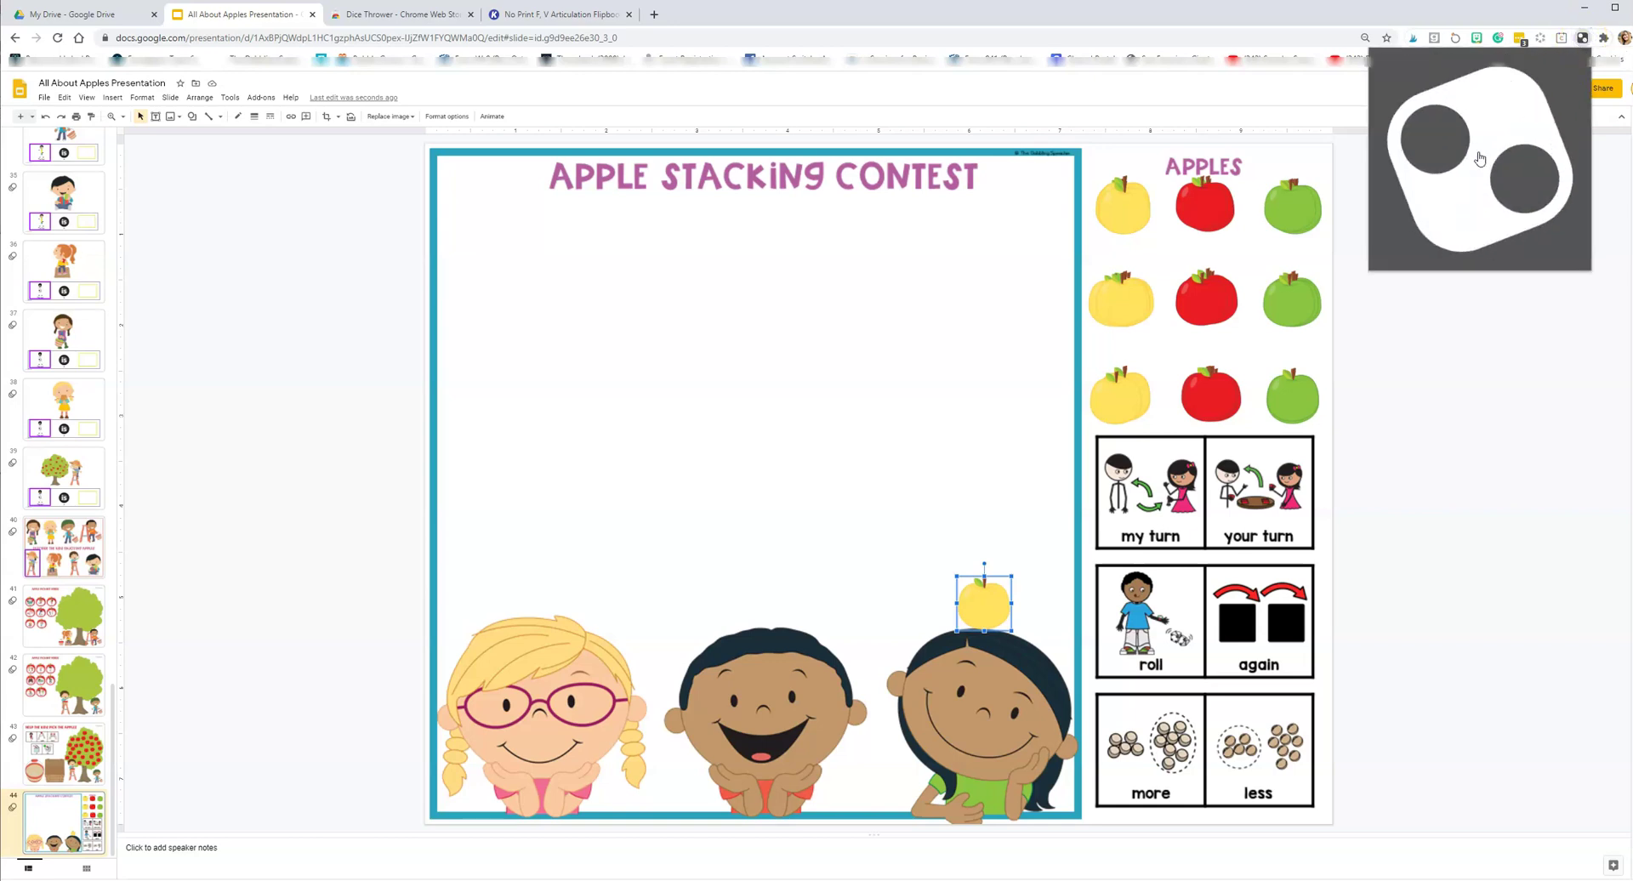
drag(1293, 395, 767, 545)
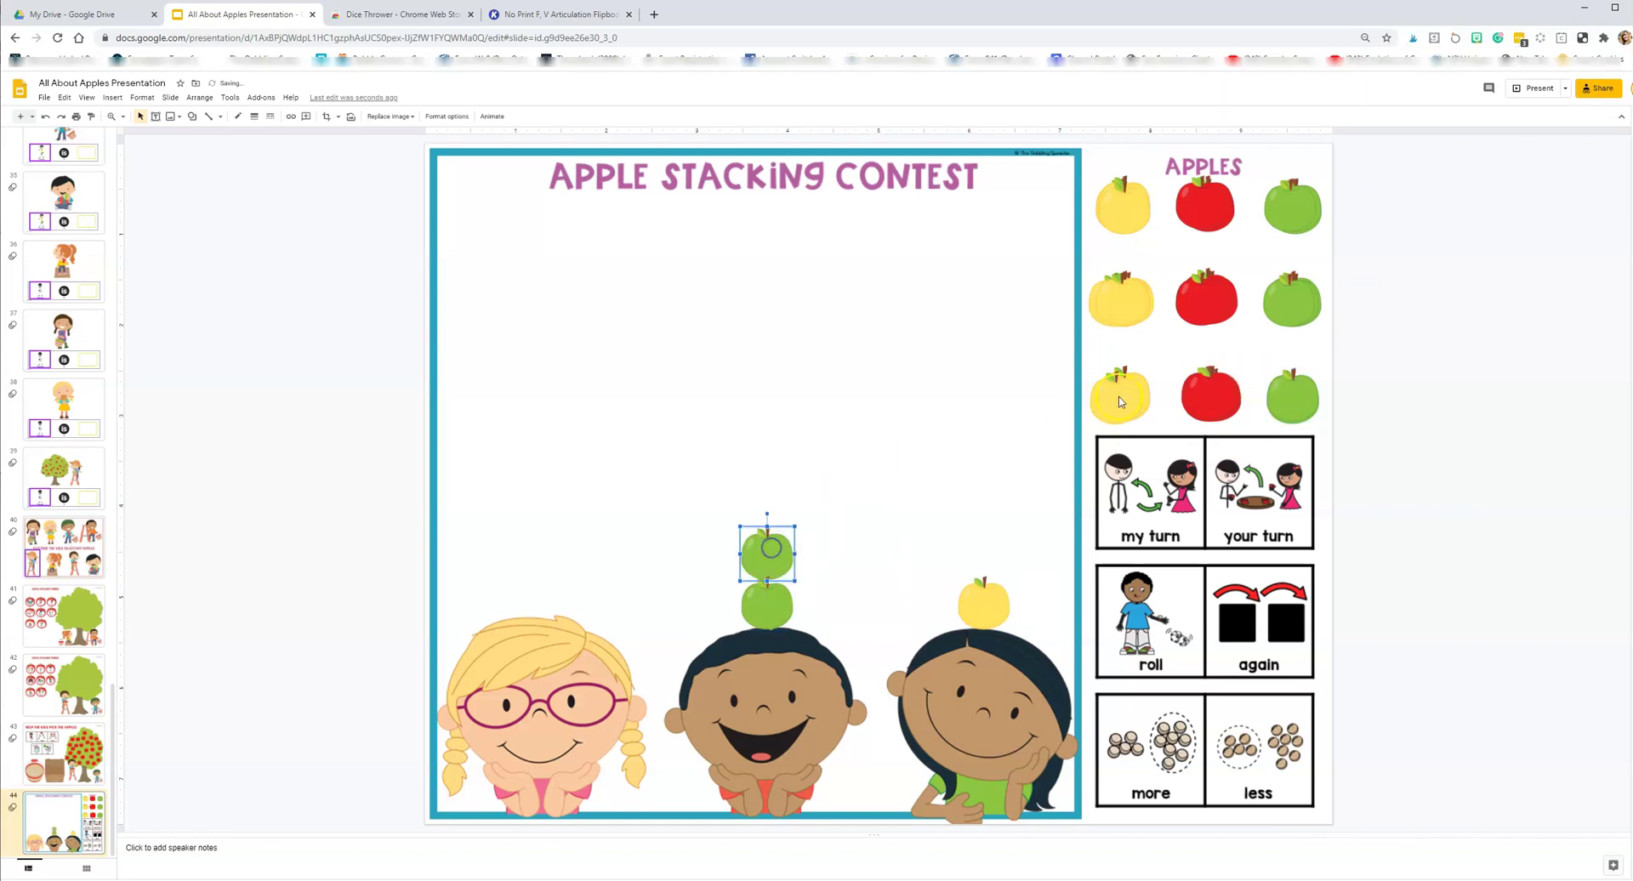
drag(1310, 421, 786, 542)
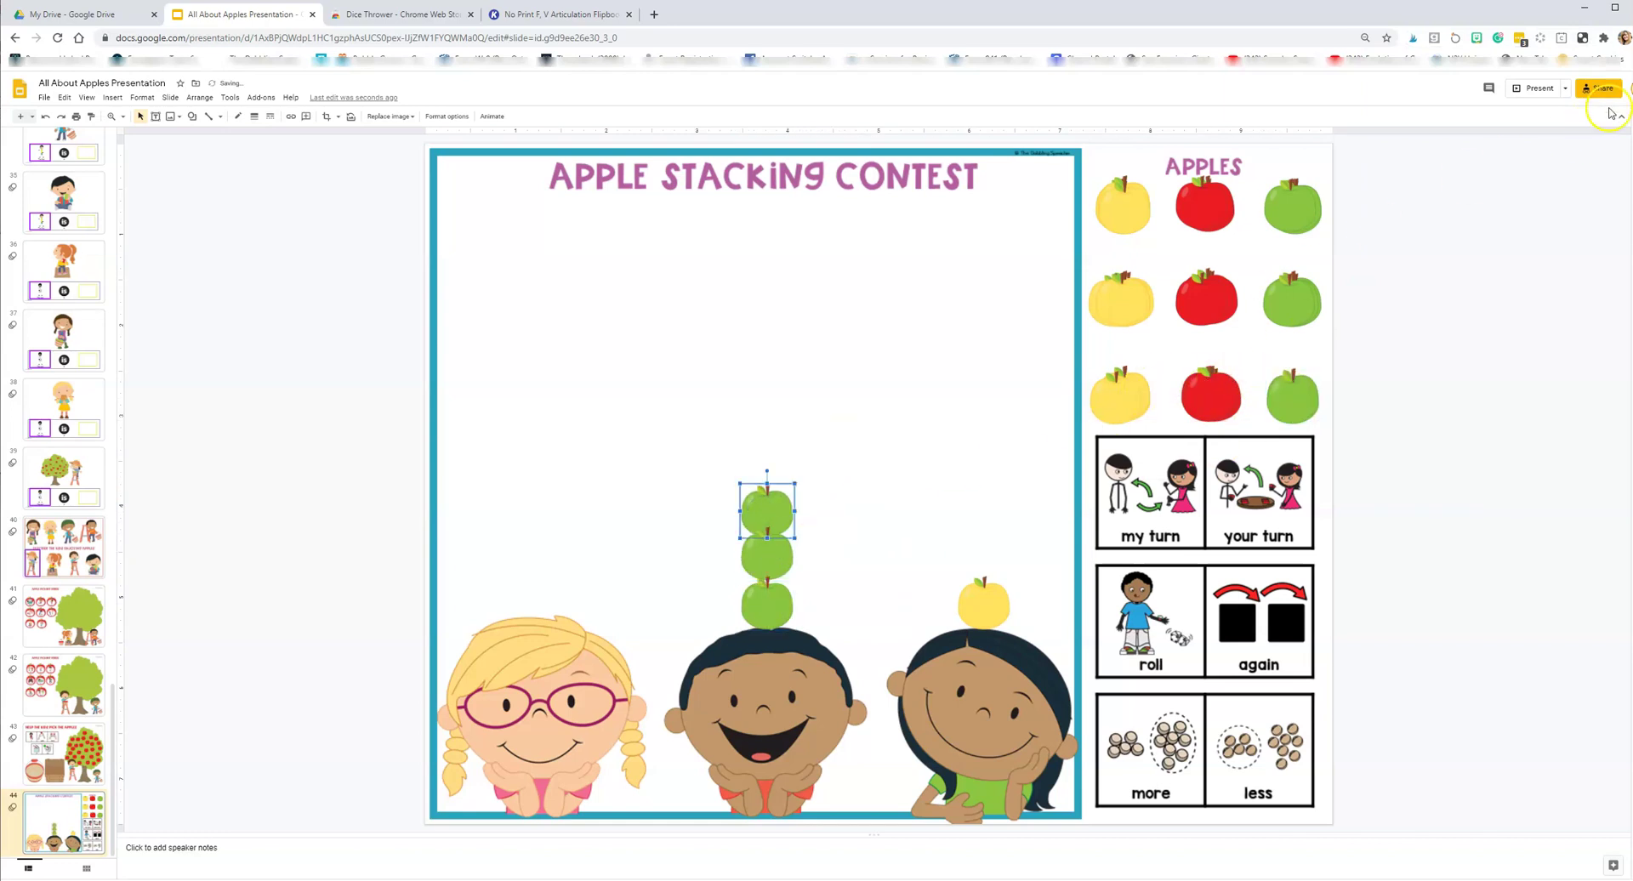
Step: Roll again and stack five red apples on the left girl, undoing a misplaced yellow apple
click(1582, 40)
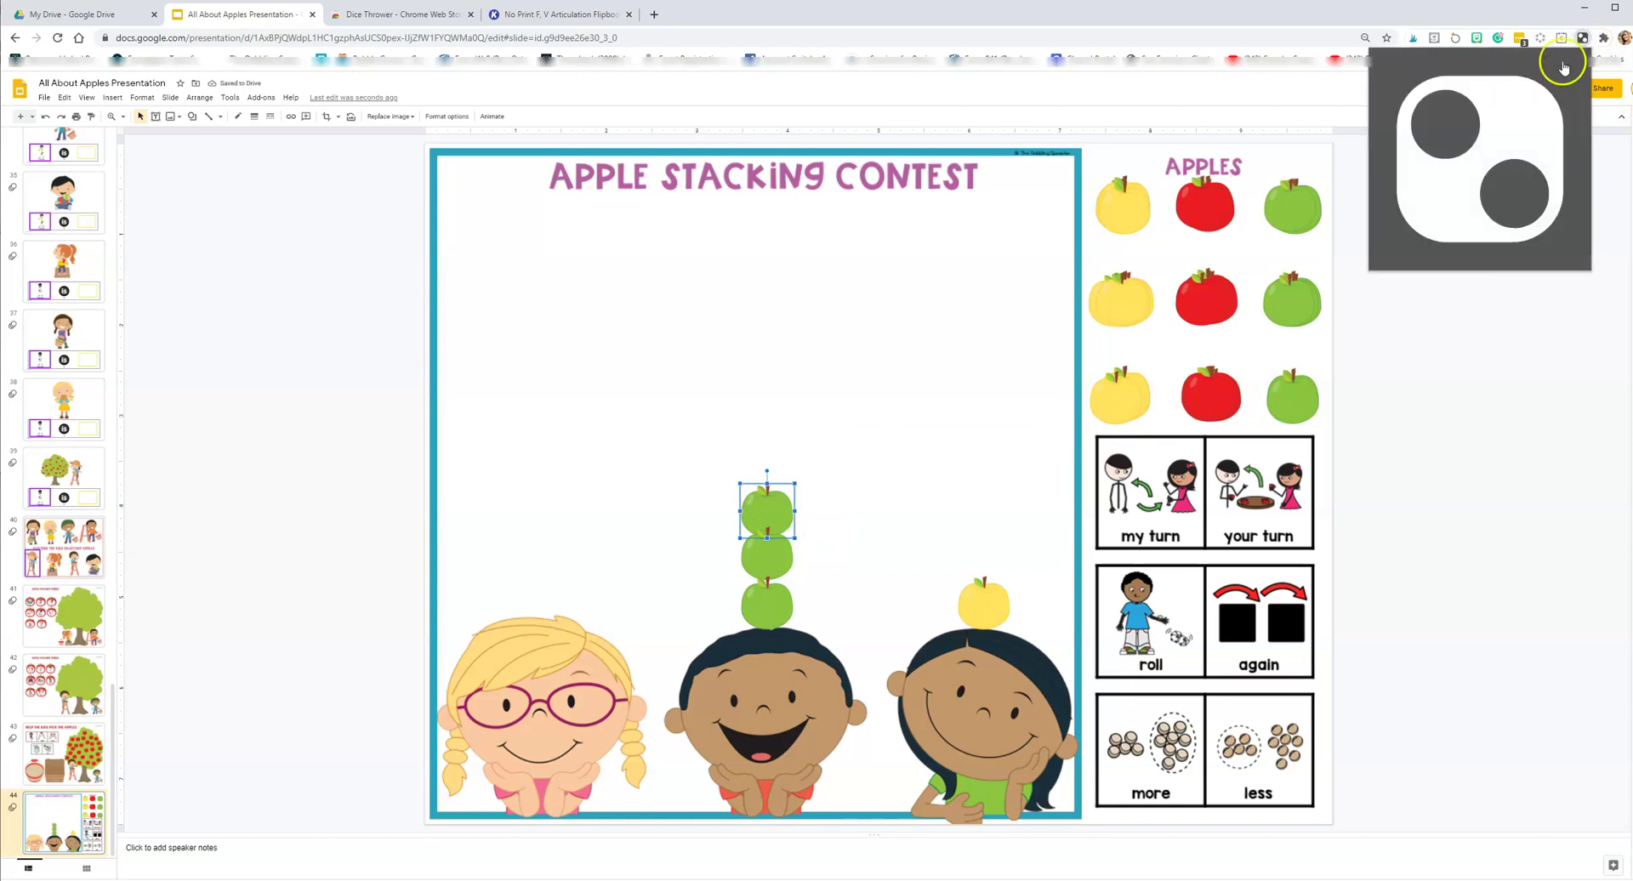
click(1512, 172)
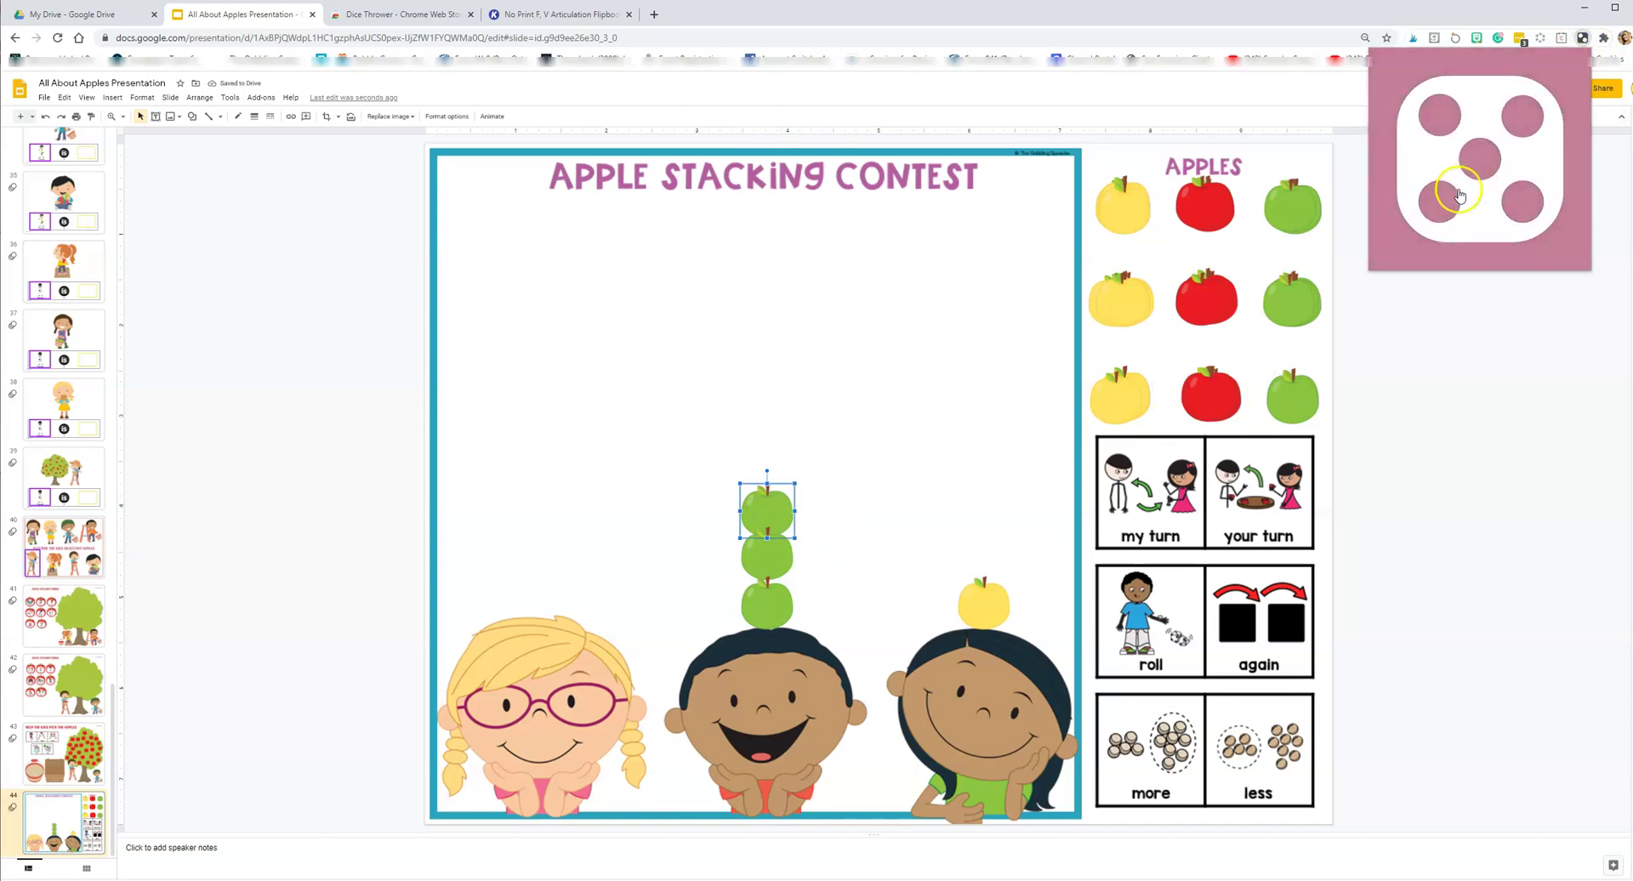
drag(1122, 204, 534, 596)
mouse_move(1135, 212)
mouse_down()
mouse_move(547, 547)
mouse_move(904, 357)
mouse_move(1129, 207)
mouse_up()
key(ctrl+z)
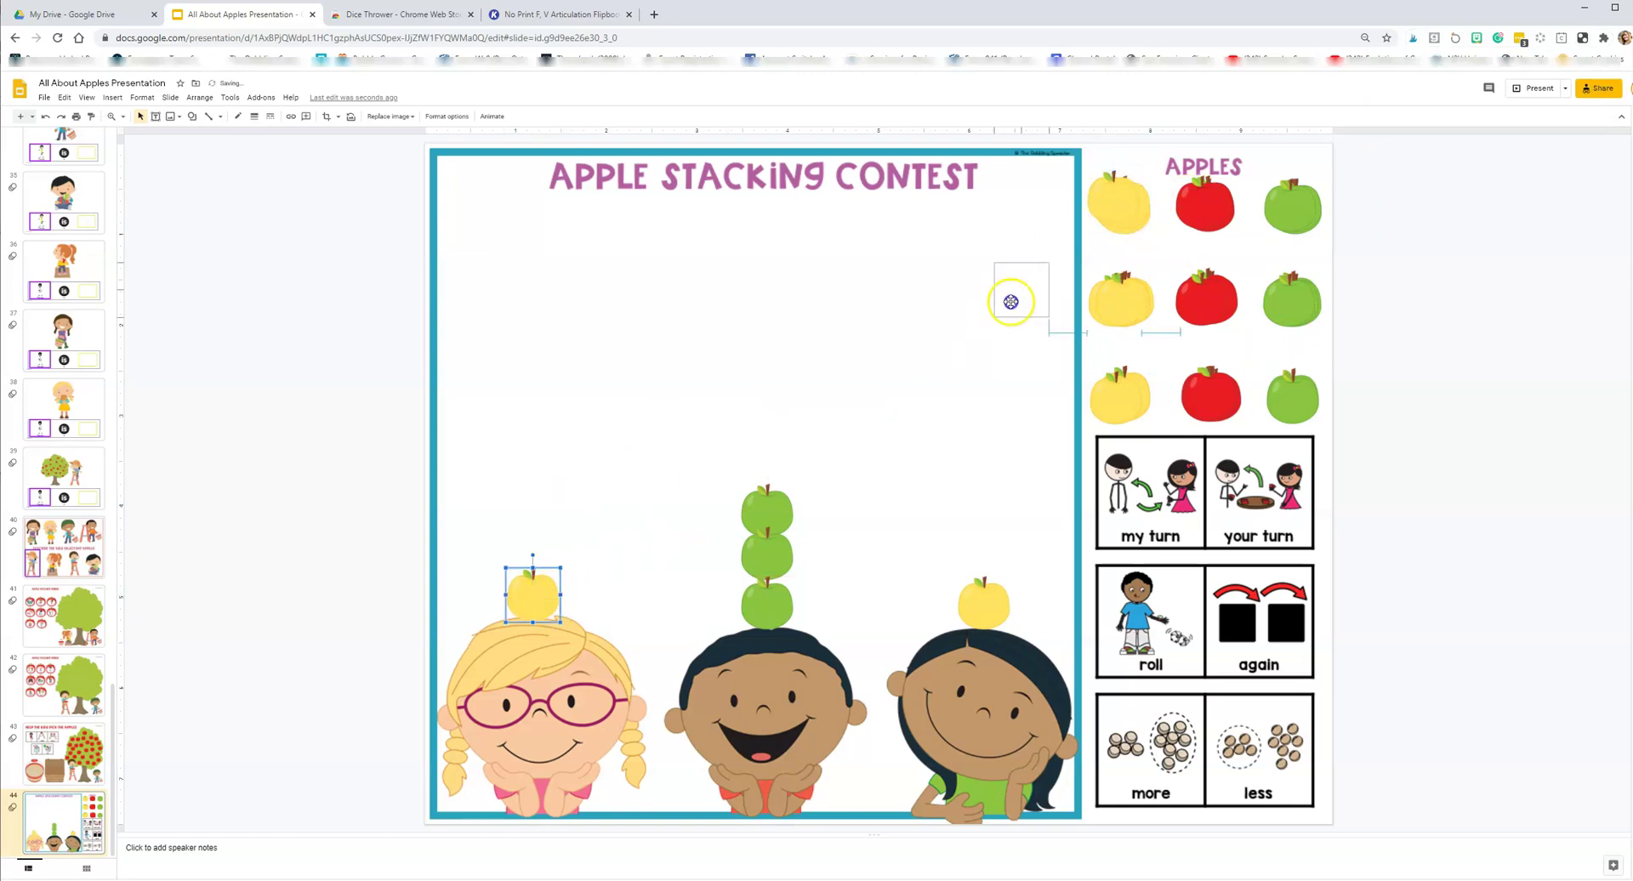
key(ctrl+z)
drag(1199, 294, 534, 595)
drag(1205, 388, 531, 557)
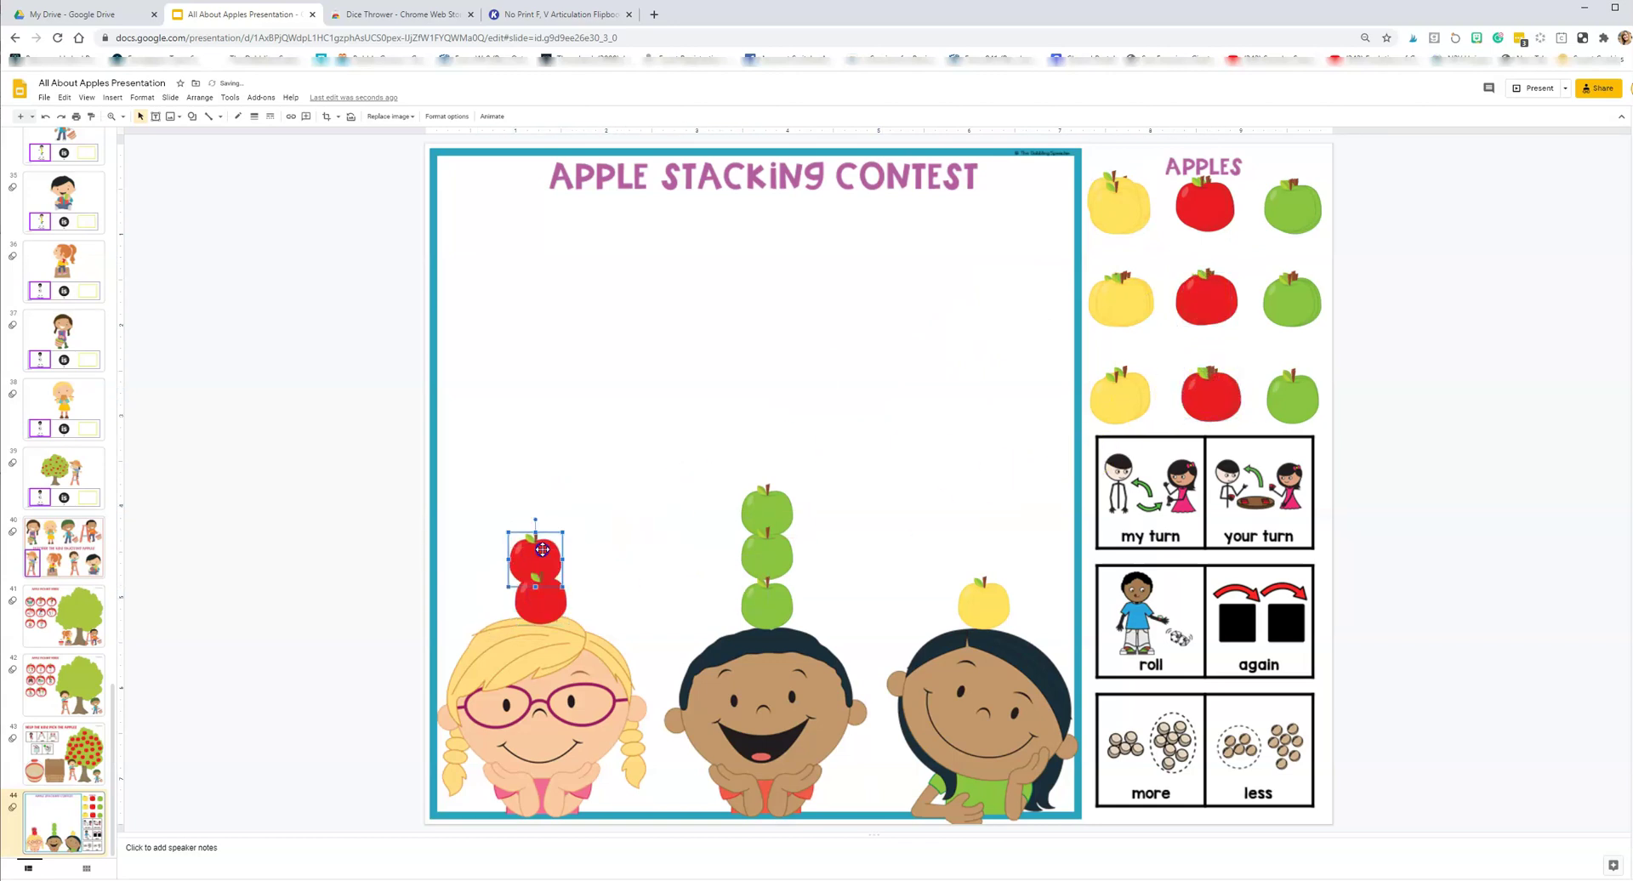
drag(1205, 389, 535, 484)
drag(1205, 300, 548, 437)
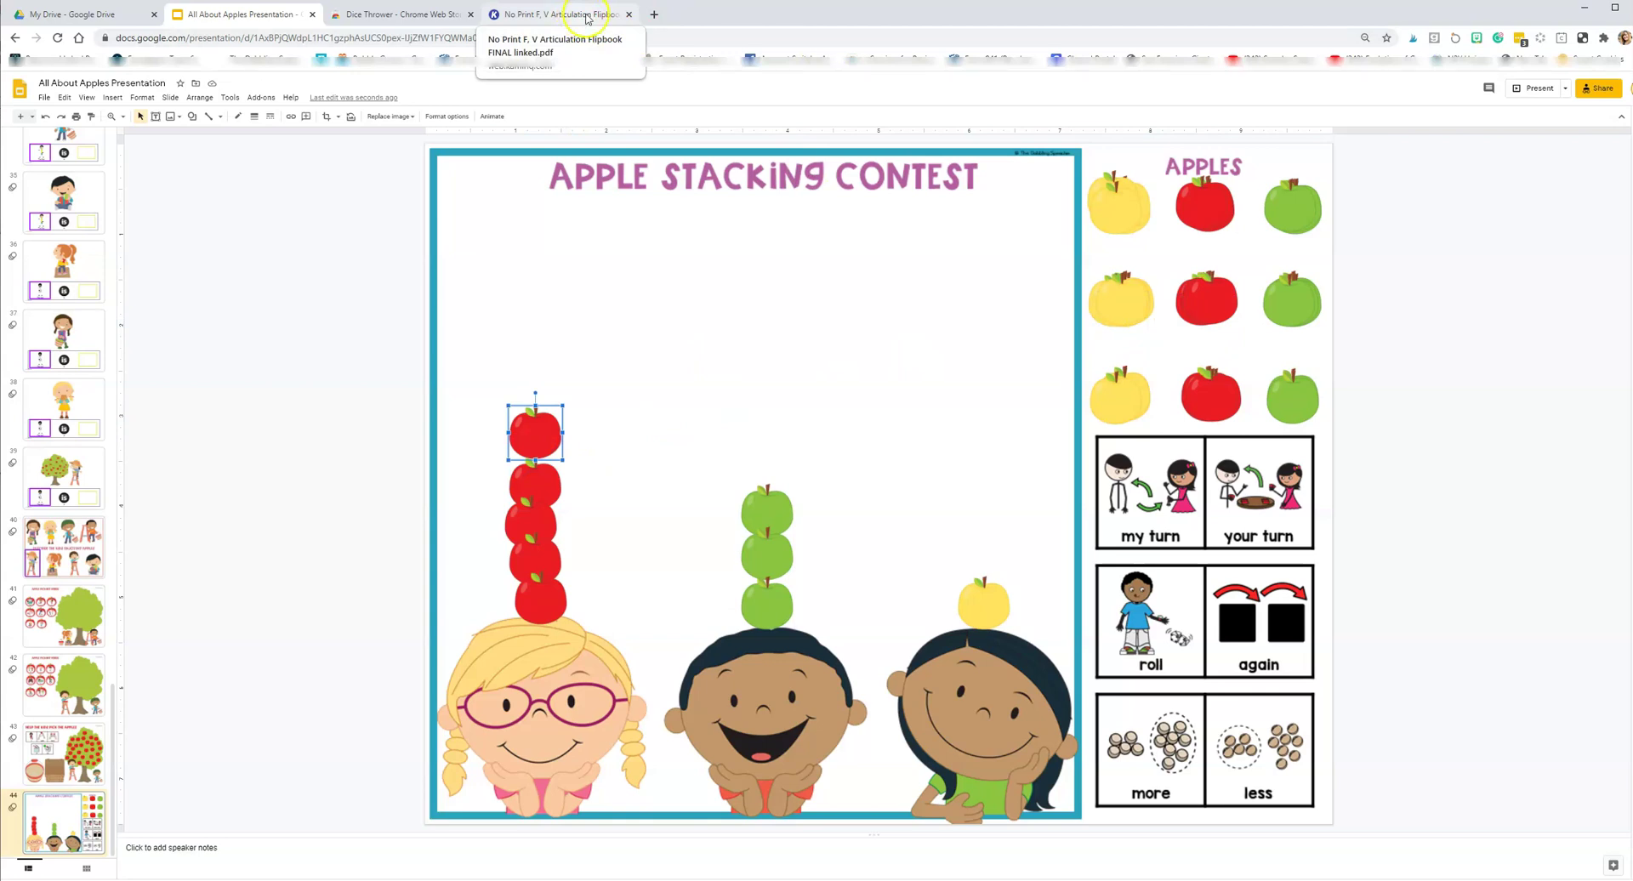
Step: In the Kami word list, draw green checks across the cave row boxes
click(587, 15)
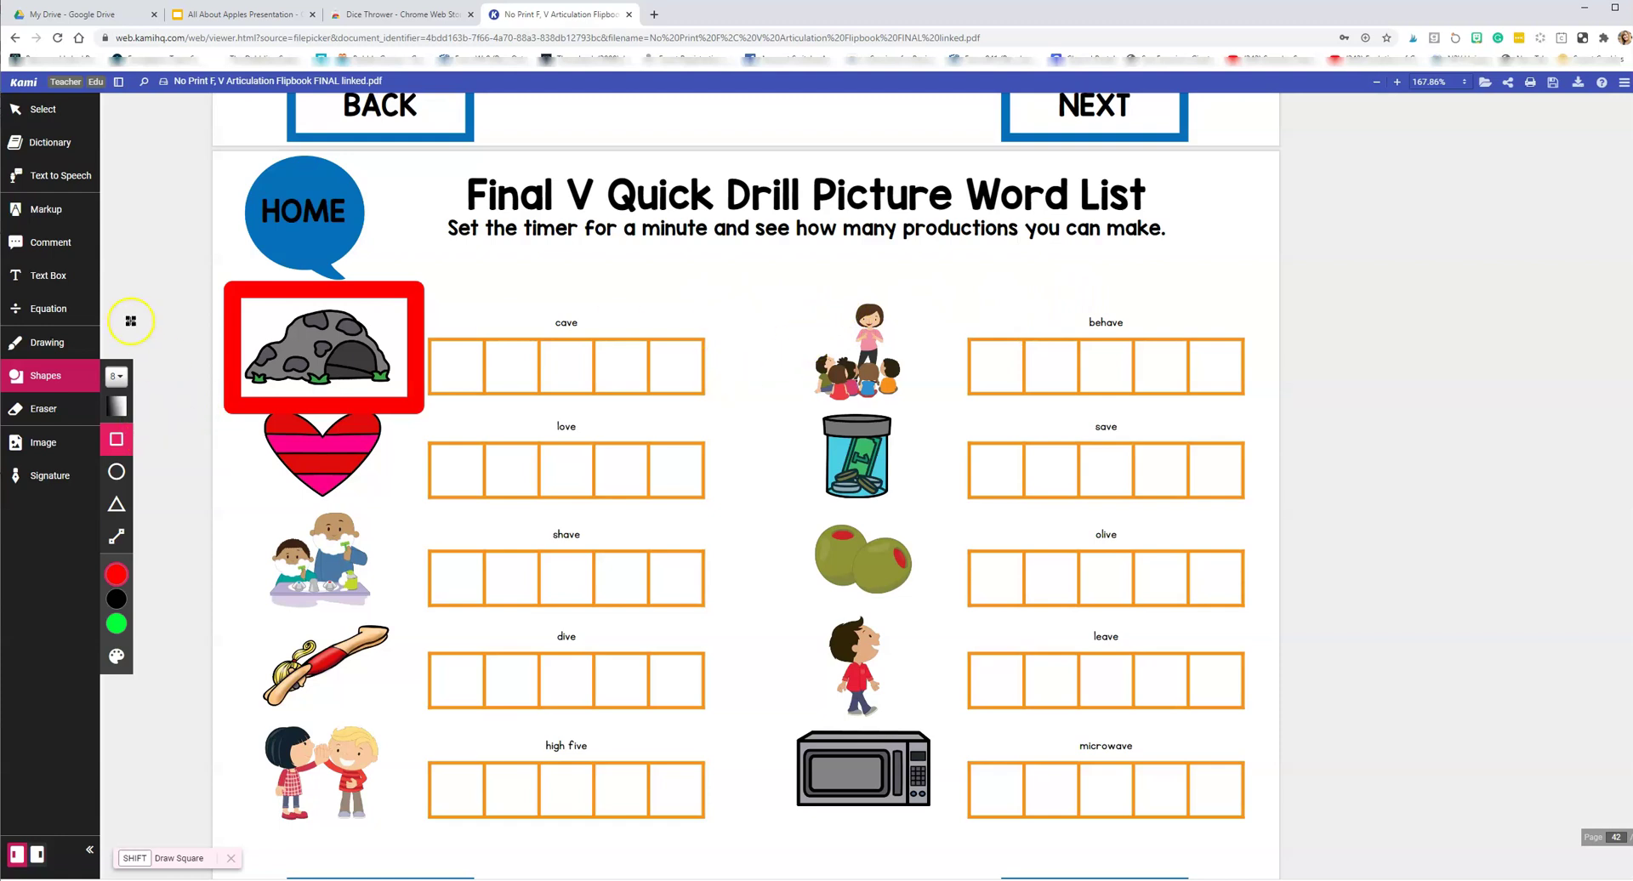
click(53, 343)
mouse_move(444, 367)
mouse_down()
mouse_move(532, 345)
mouse_move(587, 371)
mouse_move(670, 334)
mouse_move(699, 361)
mouse_up()
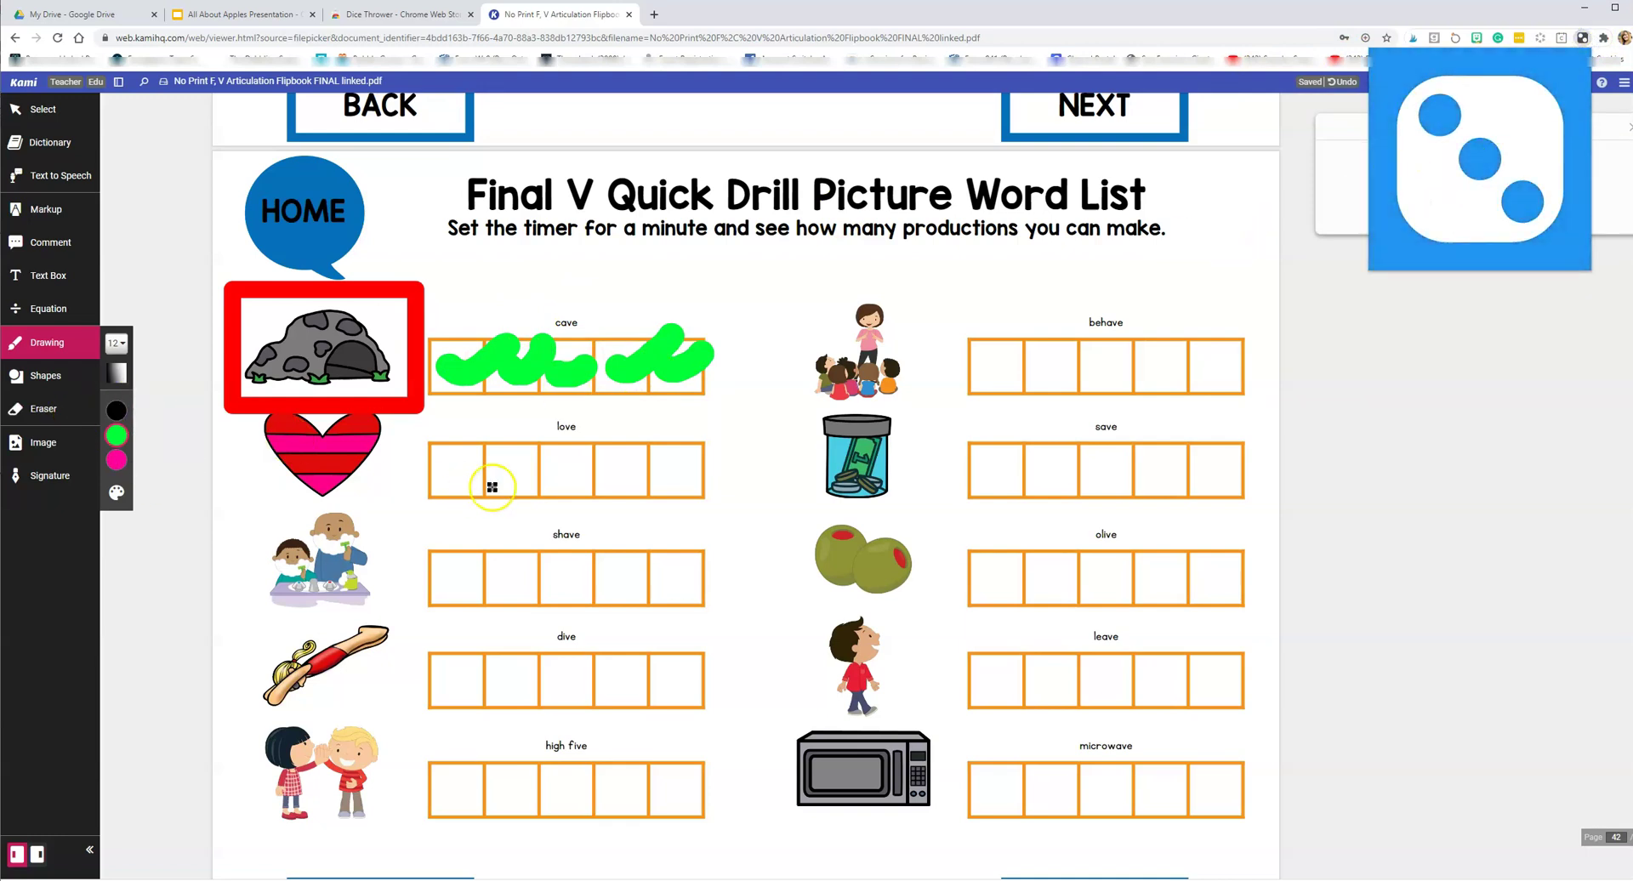
Step: Check off all the love row boxes, dismissing the upload notice and rolling Dice Thrower
mouse_move(452, 470)
mouse_down()
mouse_move(493, 442)
mouse_move(553, 457)
mouse_move(612, 441)
mouse_up()
click(1446, 174)
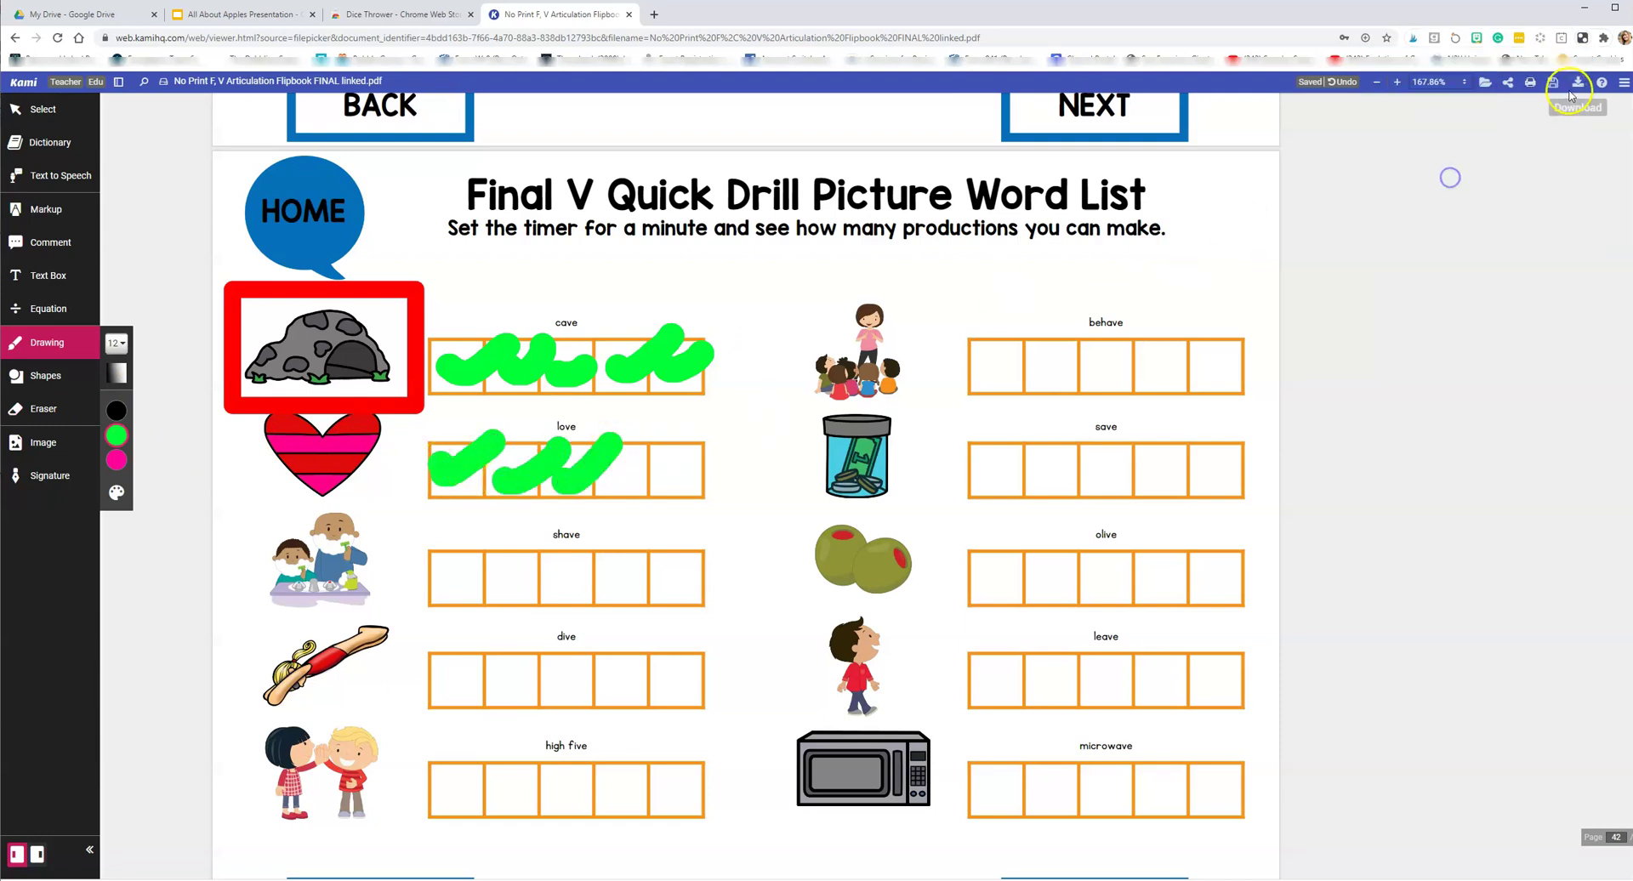
click(1583, 39)
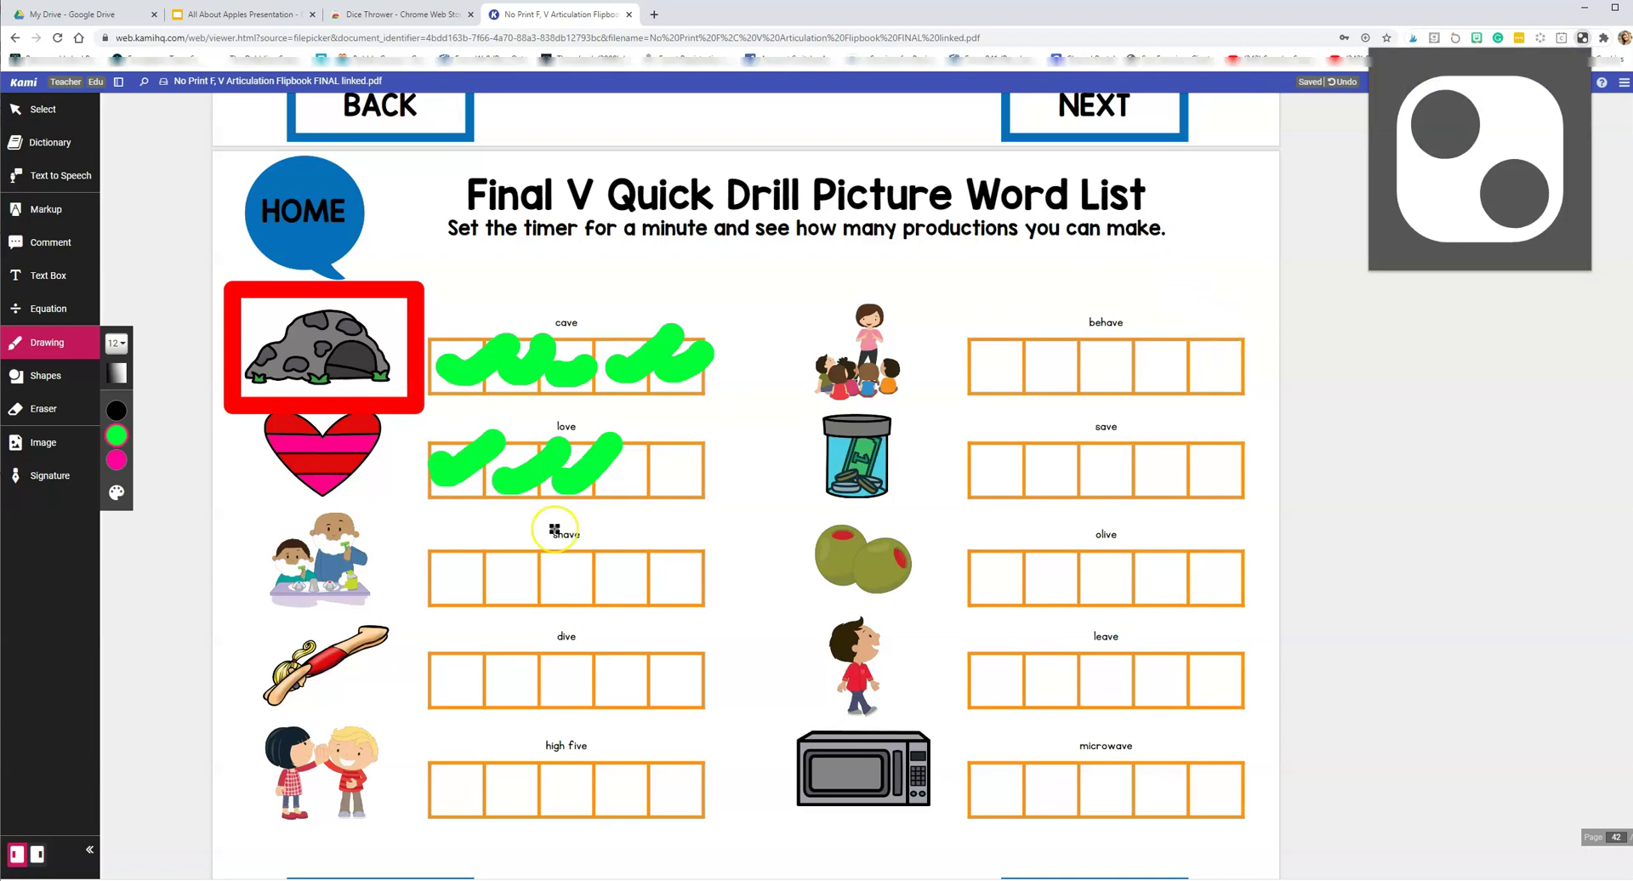
click(642, 463)
drag(645, 459, 777, 428)
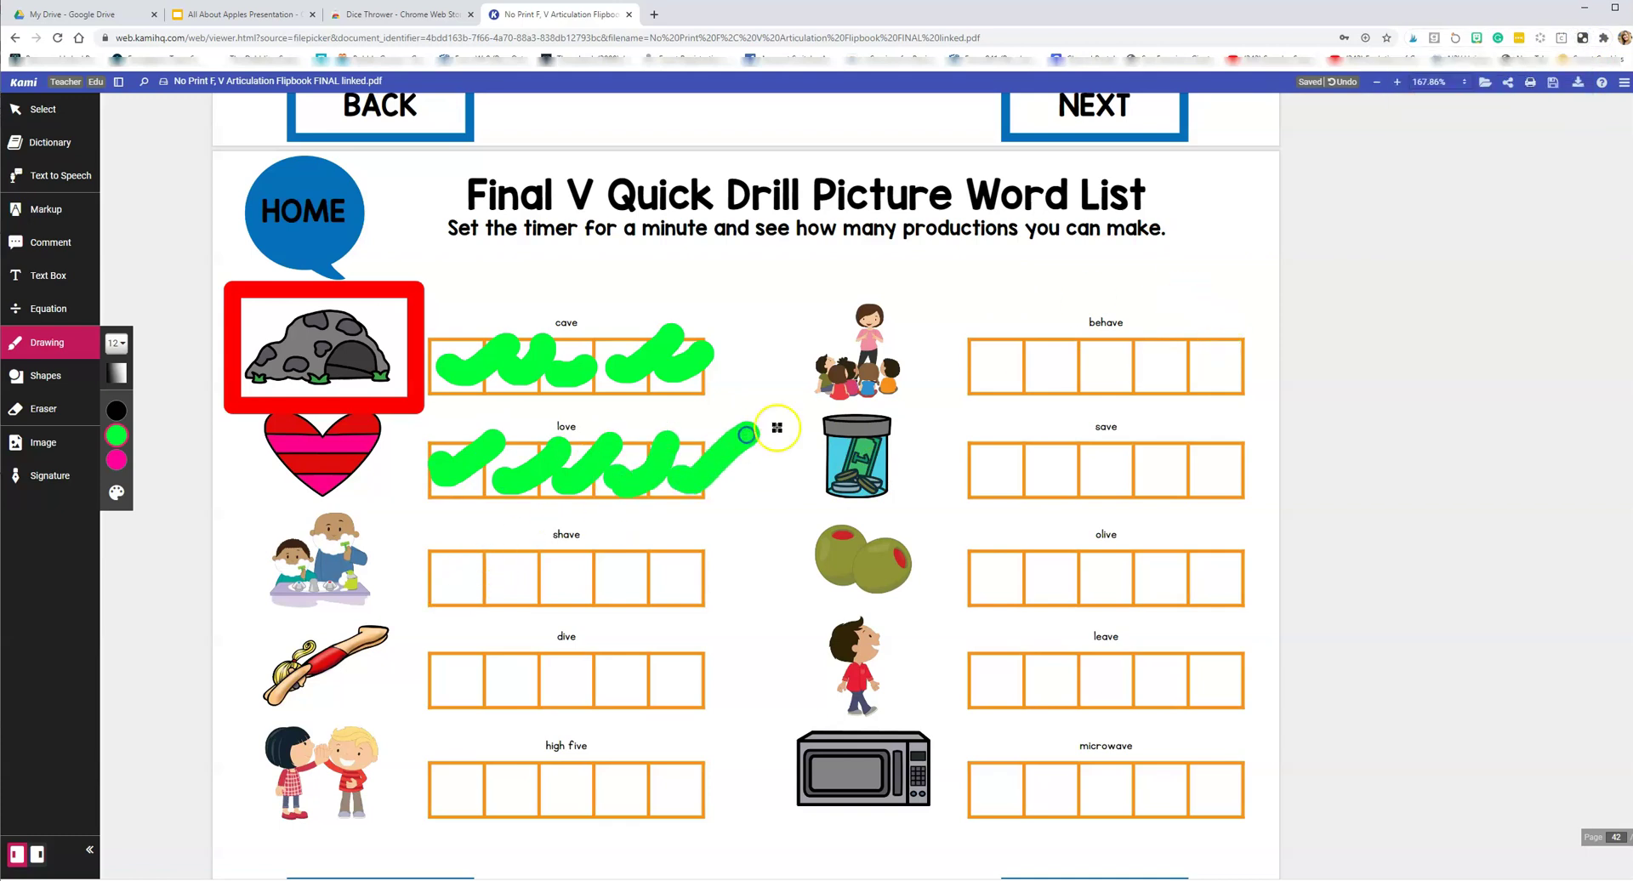
Step: Roll Dice Thrower again and draw green checks across the shave row boxes
click(1583, 38)
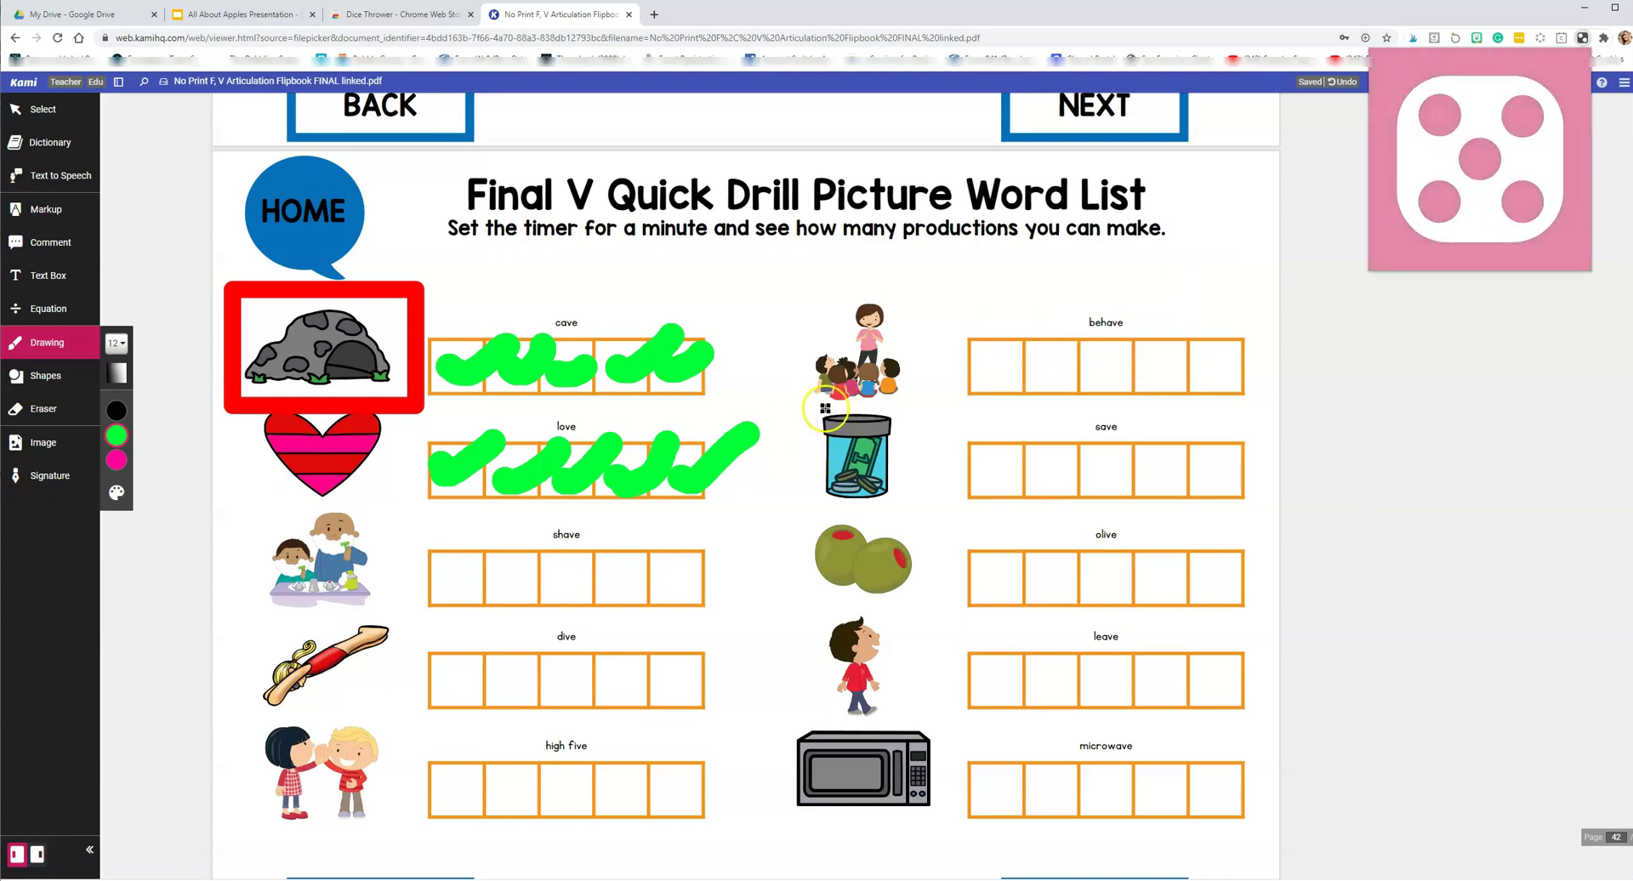
drag(439, 575, 523, 527)
mouse_move(508, 582)
mouse_down()
mouse_move(595, 551)
mouse_move(635, 575)
mouse_up()
drag(659, 568, 748, 526)
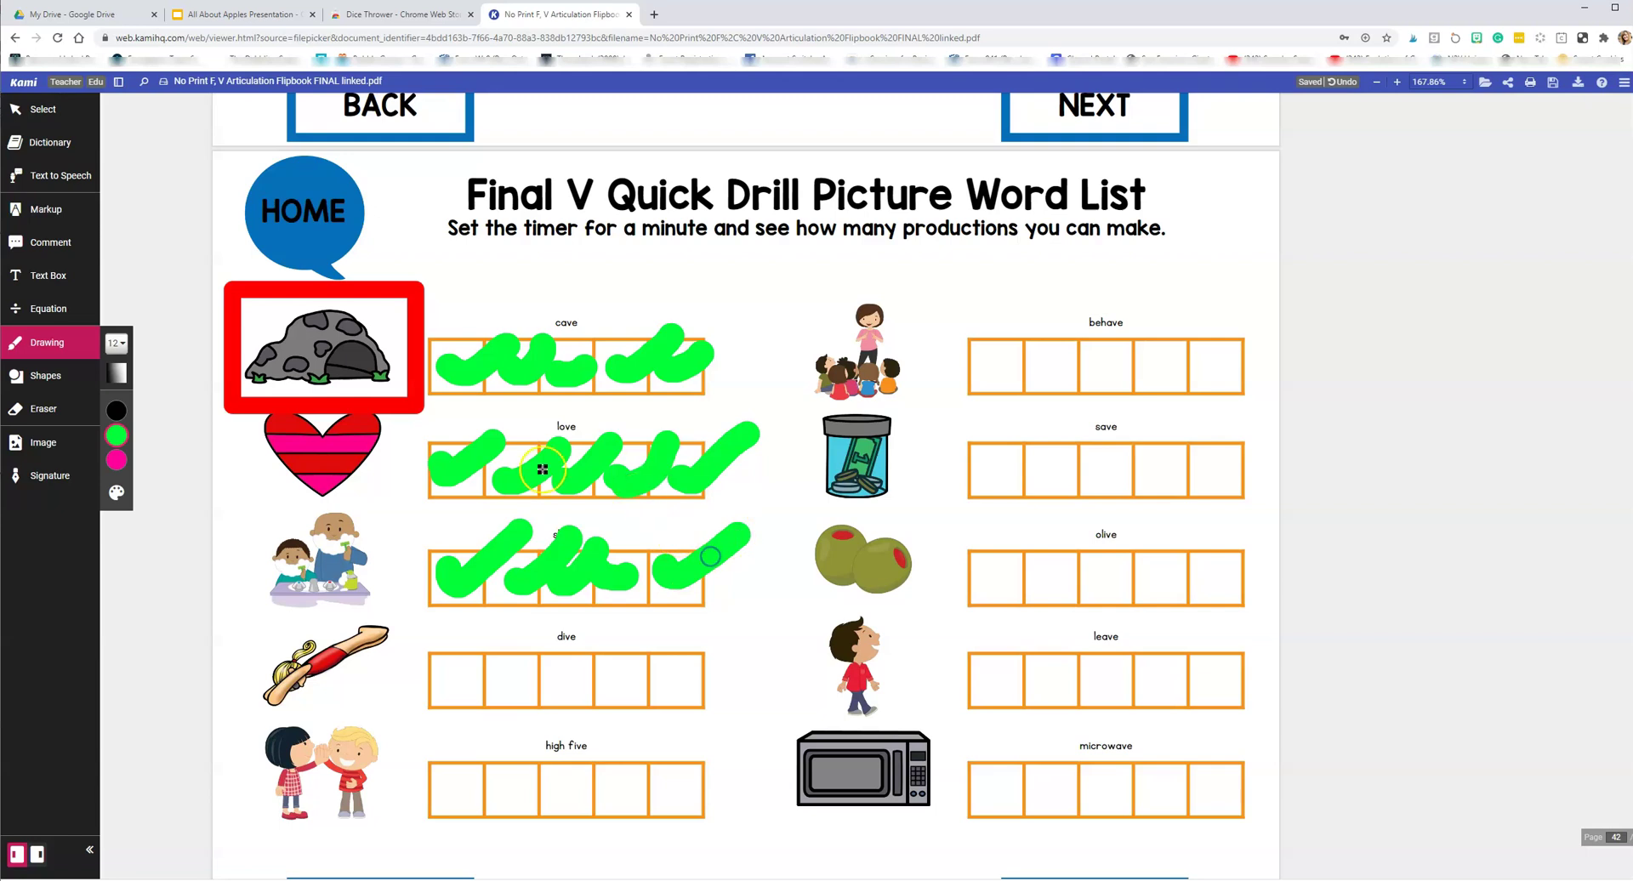